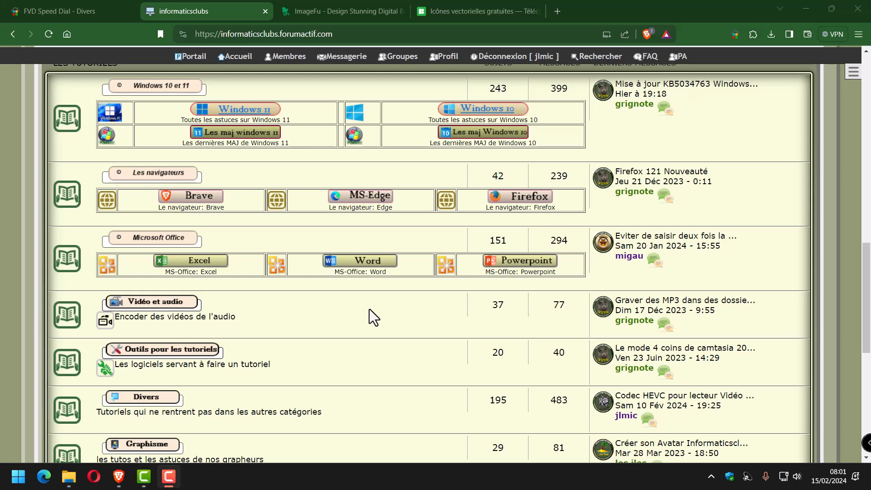
View the ImageFu button and badge generator page and the Icons8 icons page.
{"action": "left_click", "coordinate": [323, 14]}
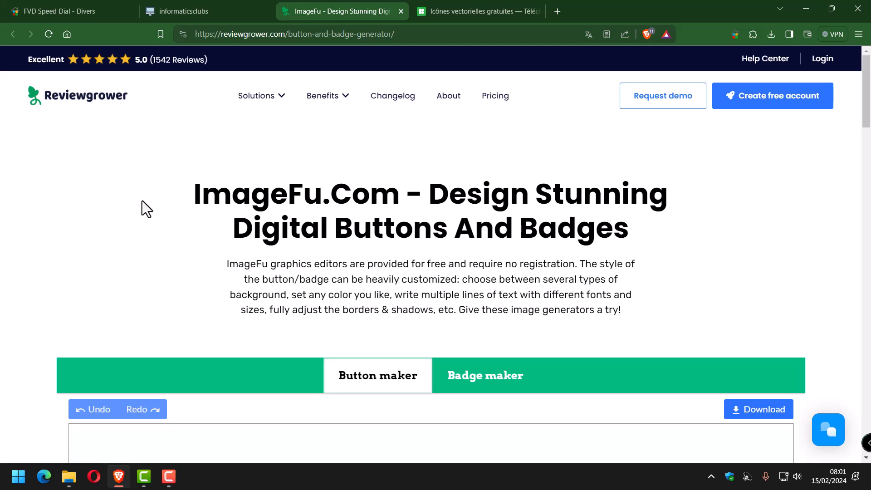
{"action": "left_click", "coordinate": [464, 10]}
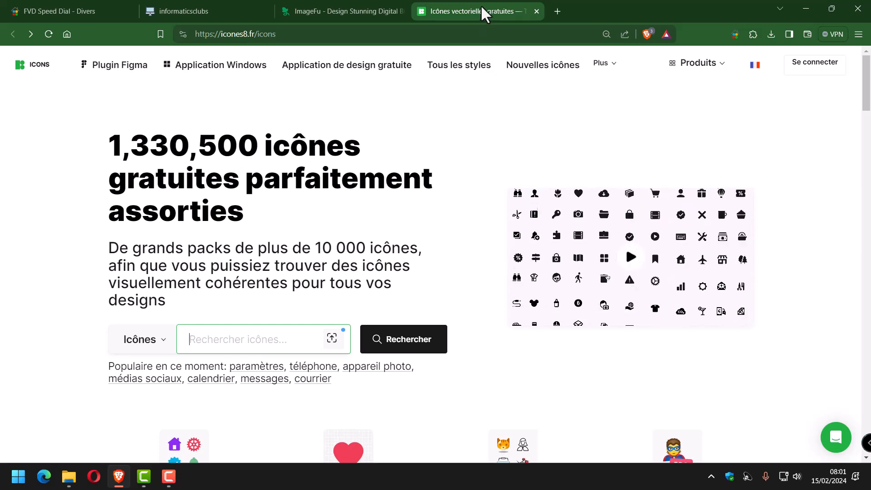
{"action": "left_click", "coordinate": [552, 98]}
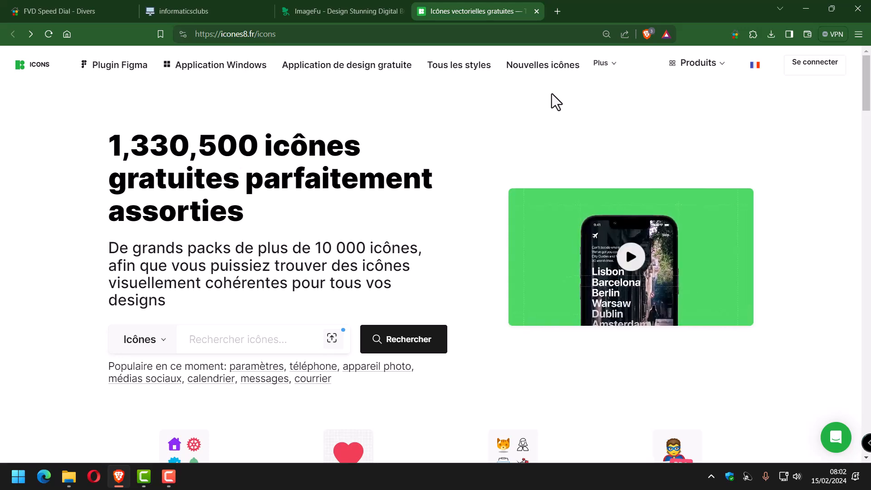
Switch to File Explorer, create a folder named bouton-perso in the Images folder, and minimise the window.
{"action": "mouse_move", "coordinate": [71, 483]}
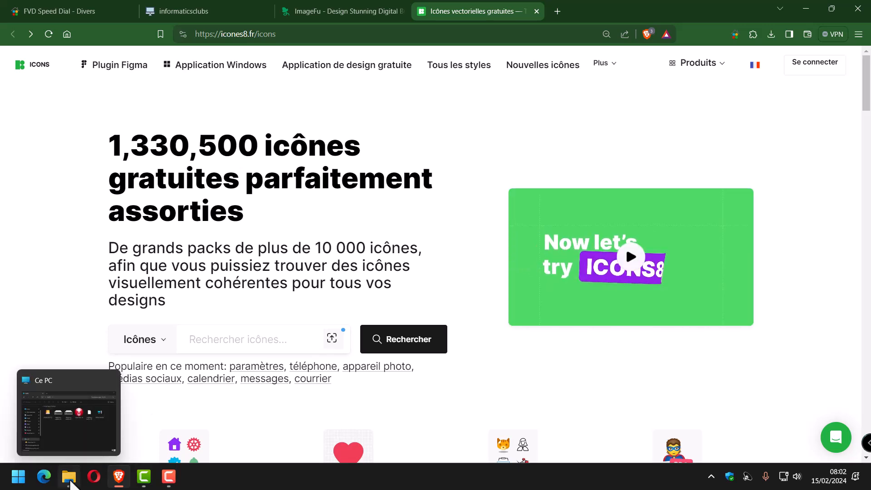
{"action": "left_click", "coordinate": [69, 479]}
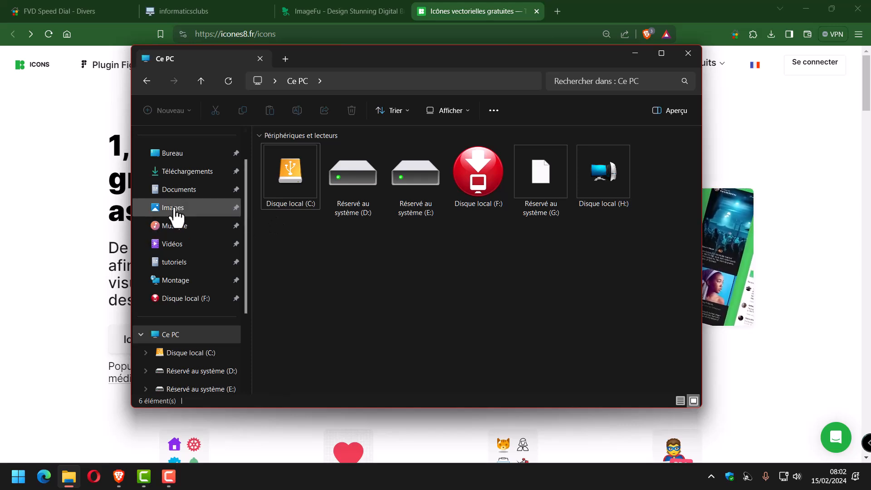
{"action": "left_click", "coordinate": [174, 209]}
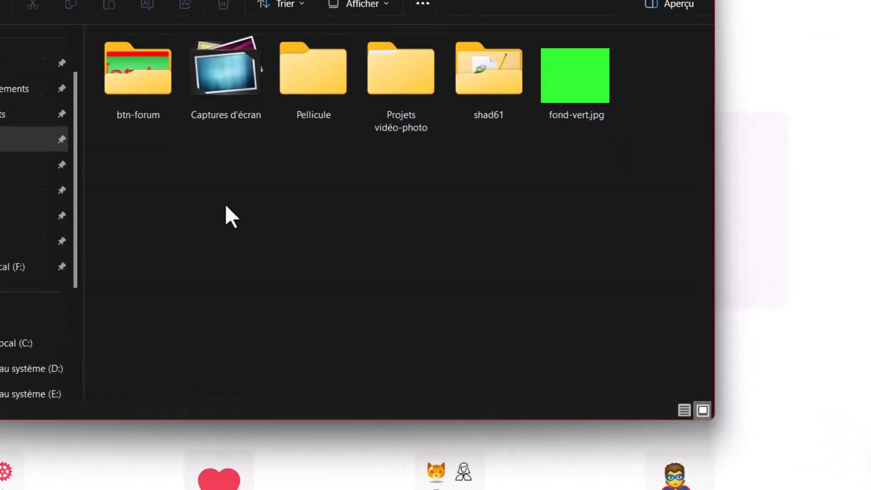
{"action": "right_click", "coordinate": [238, 208]}
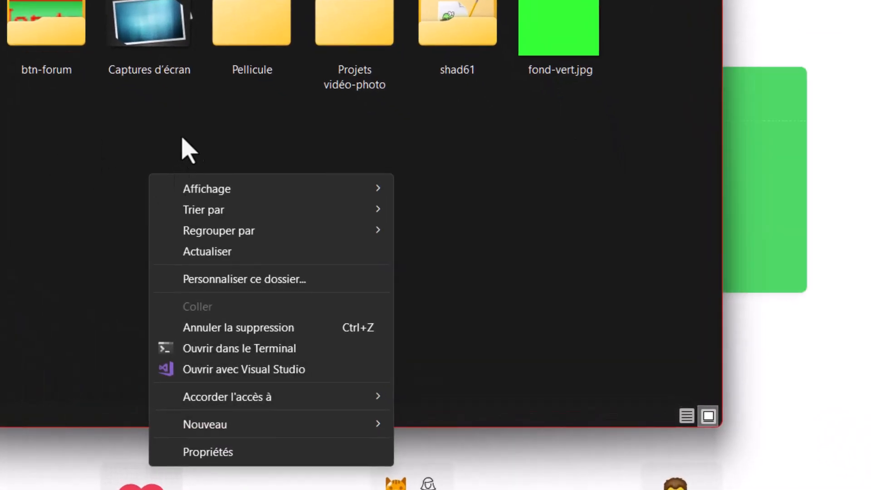
{"action": "mouse_move", "coordinate": [241, 428]}
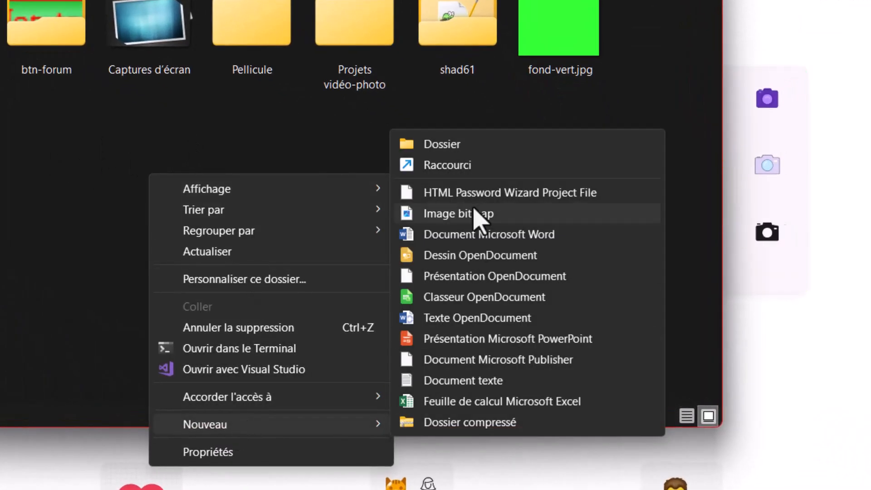
{"action": "left_click", "coordinate": [449, 145]}
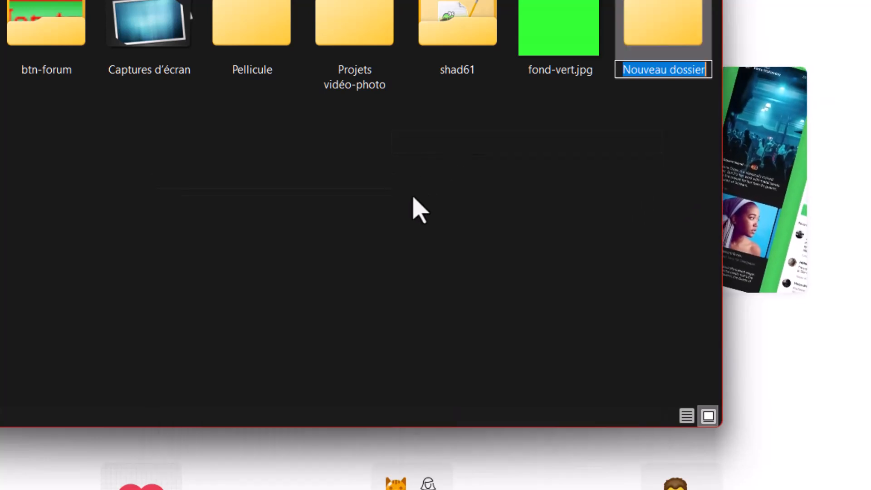
{"action": "type", "text": "bouton-"}
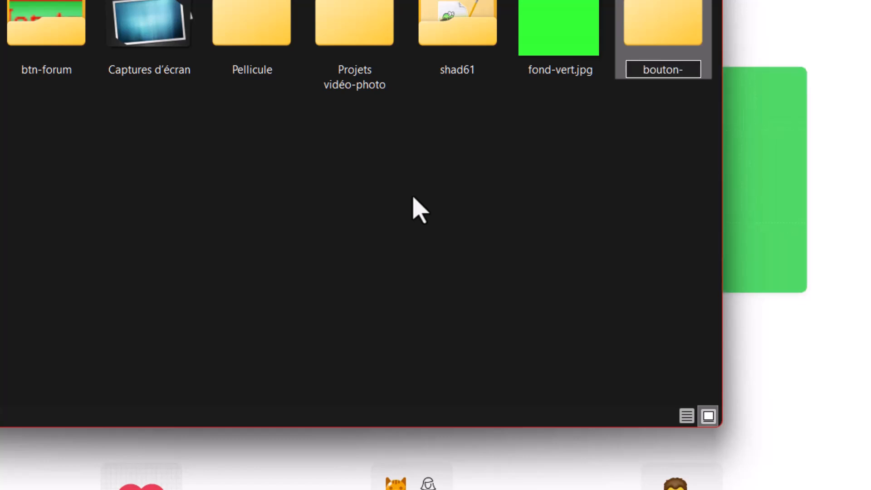
{"action": "type", "text": "pers"}
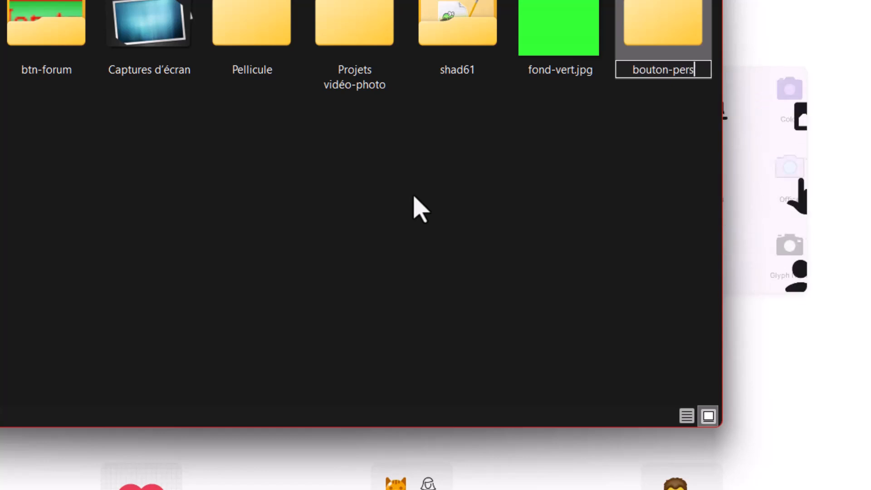
{"action": "type", "text": "o"}
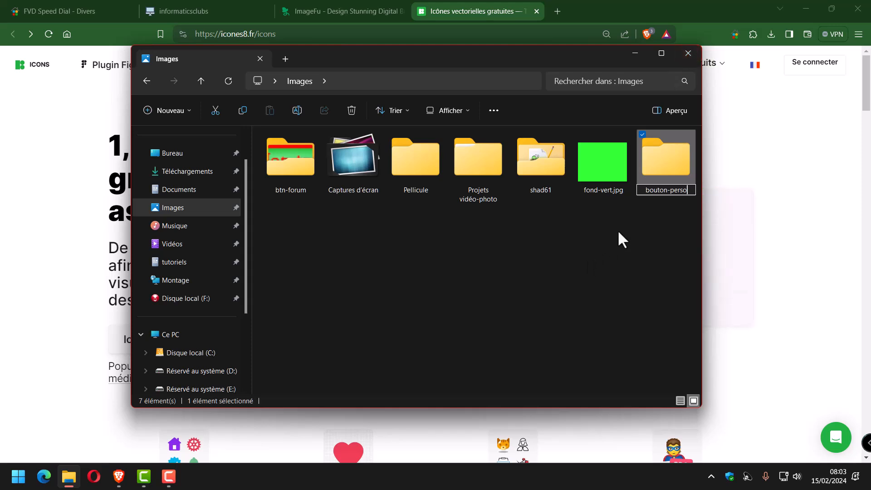
{"action": "key", "text": "Return"}
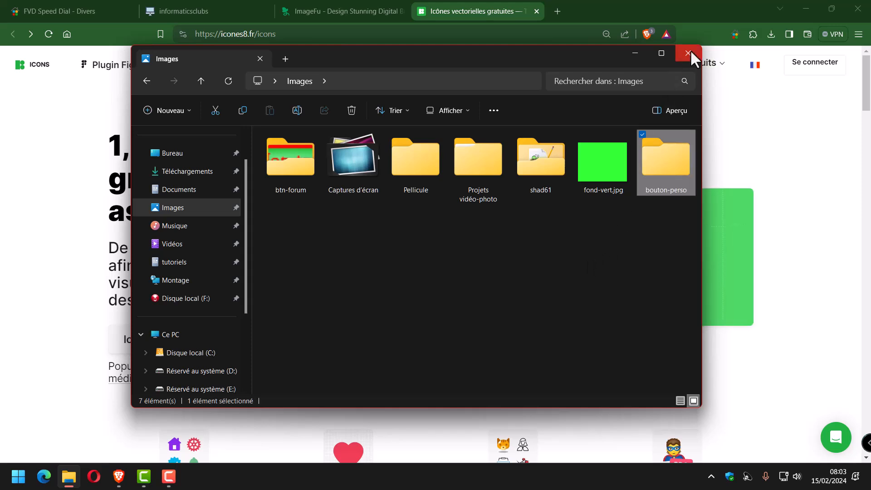
{"action": "left_click", "coordinate": [635, 53]}
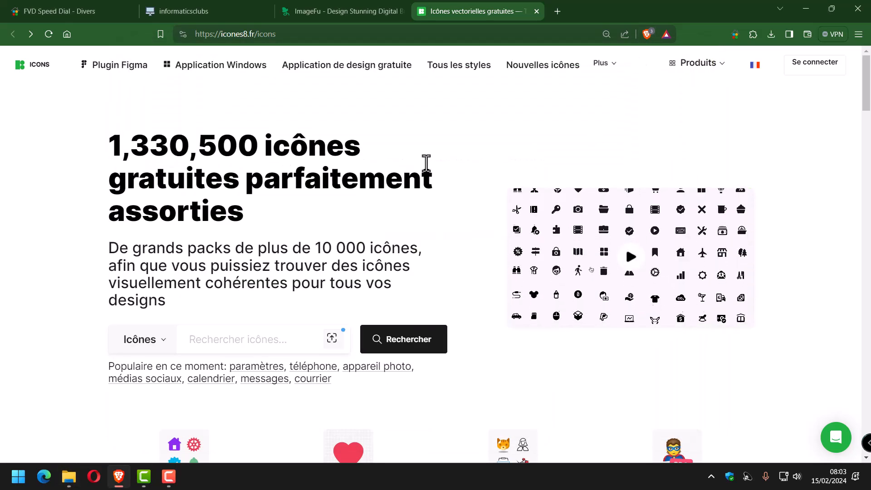
On the ImageFu page, delete both lines of placeholder text from the sample button in the Button maker.
{"action": "left_click", "coordinate": [340, 10]}
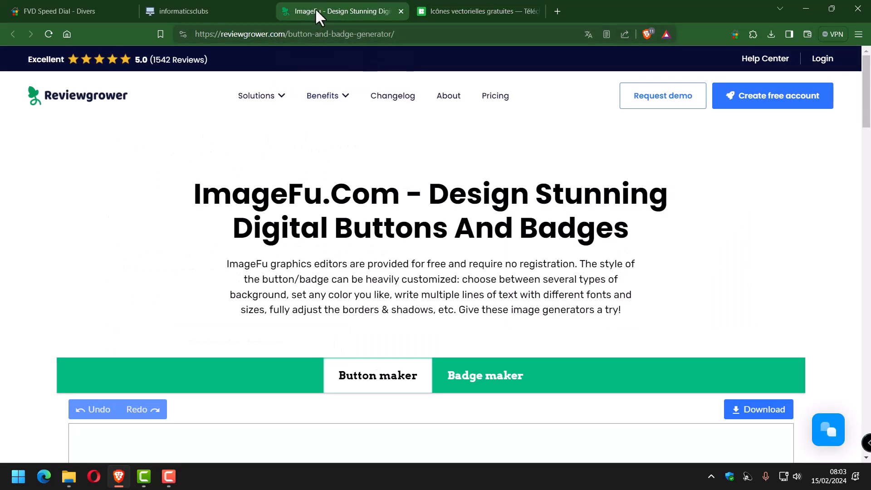
{"action": "mouse_move", "coordinate": [327, 96]}
{"action": "scroll", "coordinate": [608, 203], "scroll_direction": "down", "scroll_amount": 3}
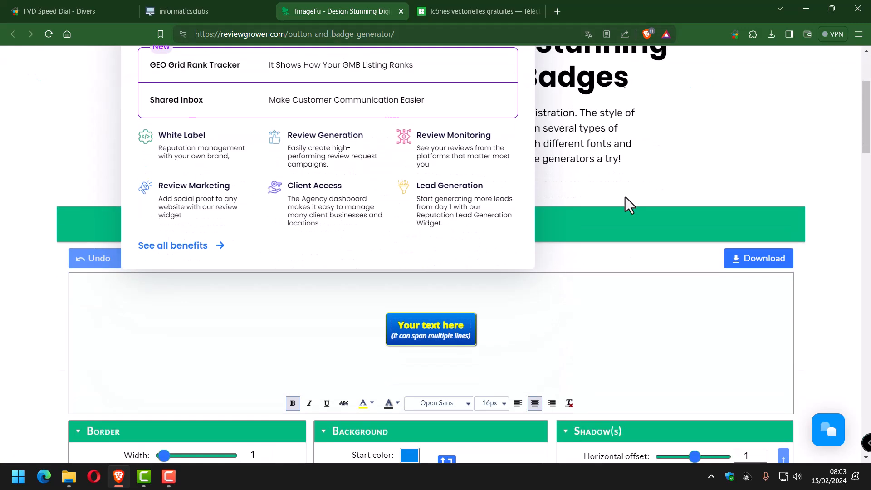
{"action": "scroll", "coordinate": [491, 274], "scroll_direction": "up", "scroll_amount": 3}
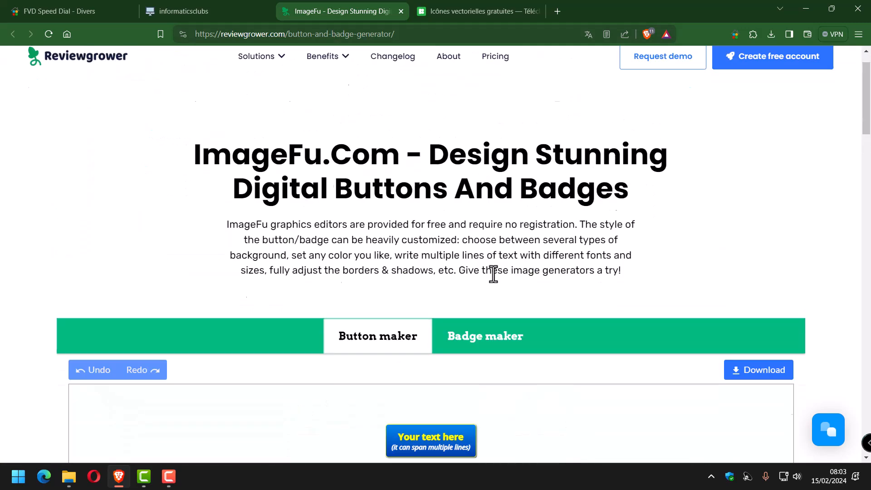
{"action": "scroll", "coordinate": [510, 268], "scroll_direction": "down", "scroll_amount": 3}
{"action": "scroll", "coordinate": [509, 267], "scroll_direction": "down", "scroll_amount": 3}
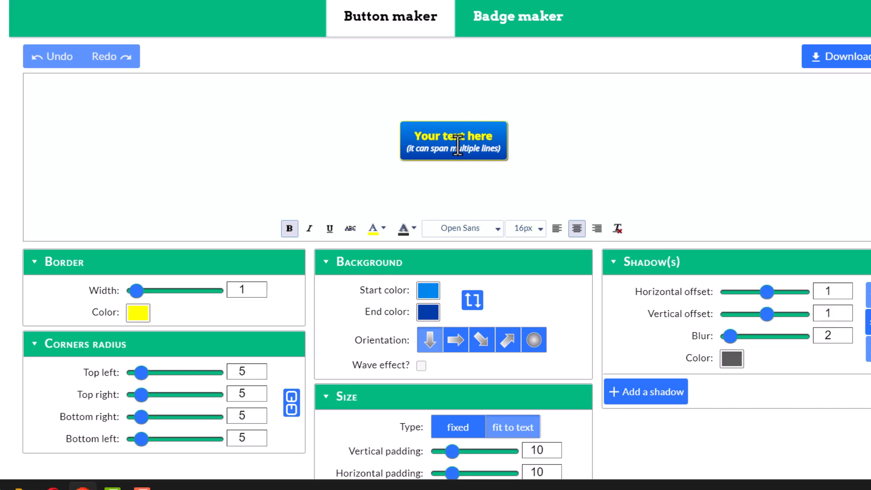
{"action": "left_click", "coordinate": [493, 139]}
{"action": "left_click_drag", "start_coordinate": [493, 139], "coordinate": [413, 133]}
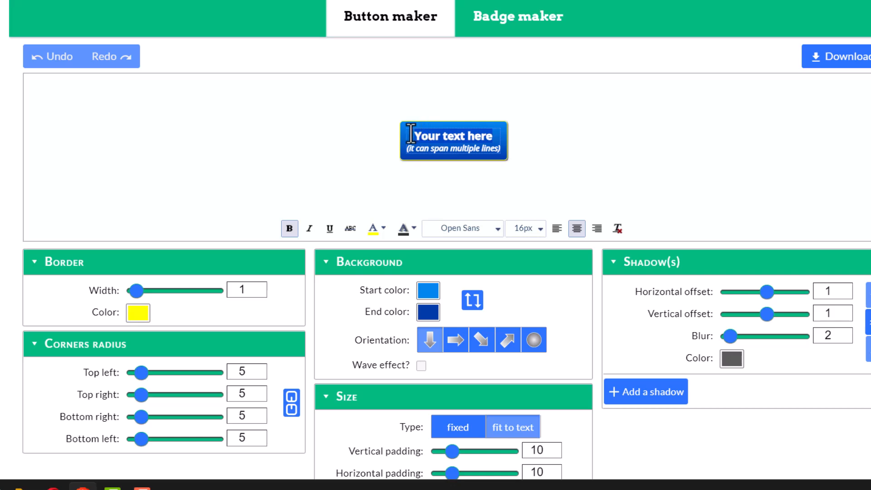
{"action": "key", "text": "BackSpace"}
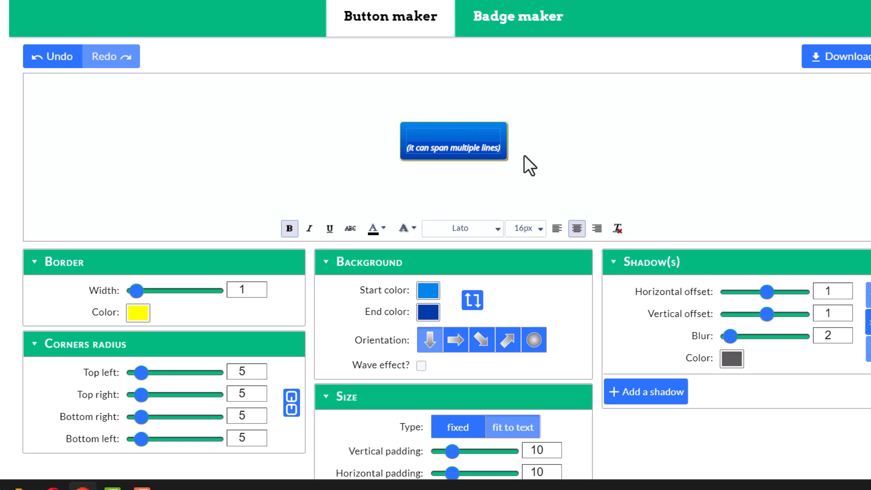
{"action": "key", "text": "BackSpace"}
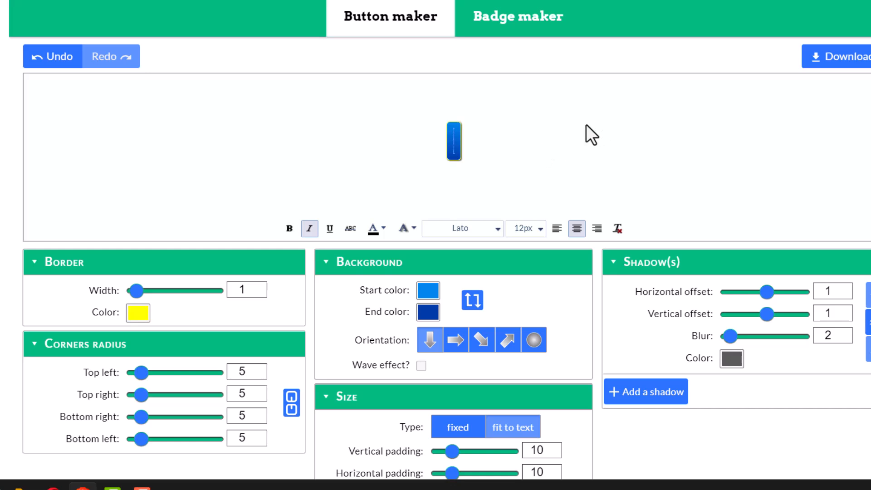
Look at the existing category buttons on the informaticsclubs forum page, and return to the ImageFu button maker.
{"action": "scroll", "coordinate": [584, 119], "scroll_direction": "down", "scroll_amount": 2}
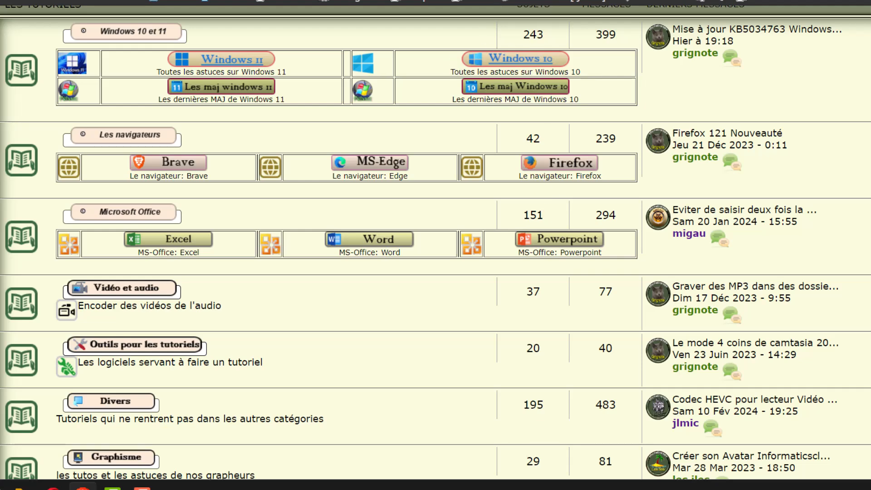
{"action": "left_click", "coordinate": [295, 1]}
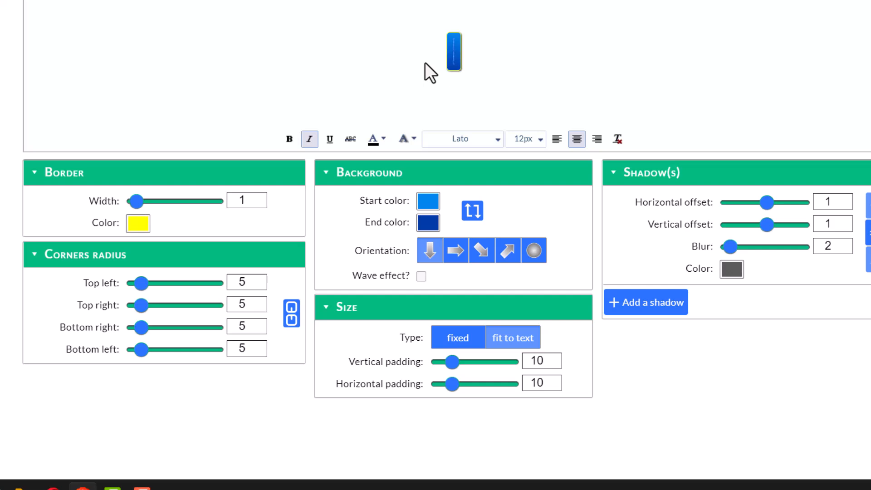
{"action": "scroll", "coordinate": [424, 61], "scroll_direction": "down", "scroll_amount": 2}
{"action": "scroll", "coordinate": [425, 62], "scroll_direction": "up", "scroll_amount": 2}
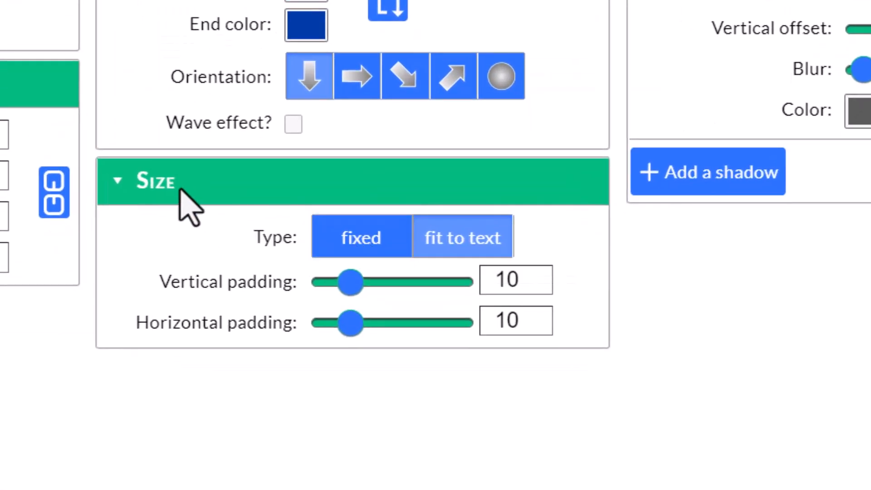
Switch the button's size type to fixed, with an inner width of 160 and an inner height of 24.
{"action": "left_click", "coordinate": [351, 244]}
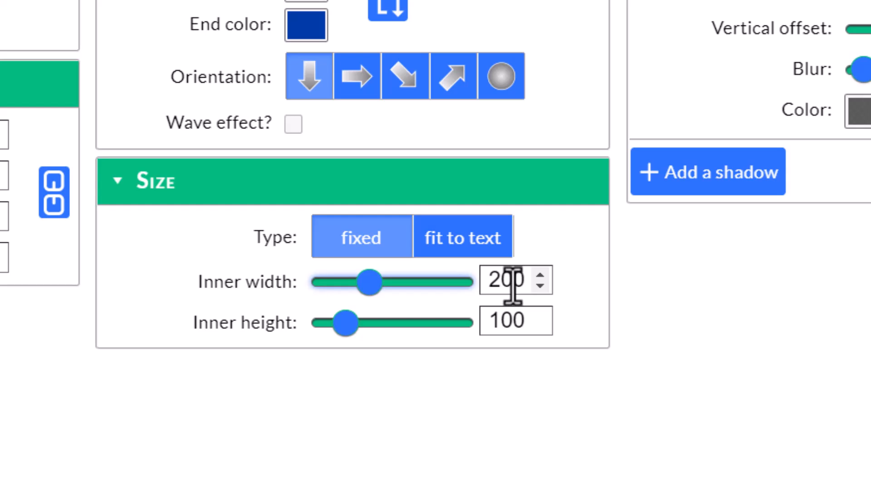
{"action": "left_click", "coordinate": [513, 285]}
{"action": "double_click", "coordinate": [513, 285]}
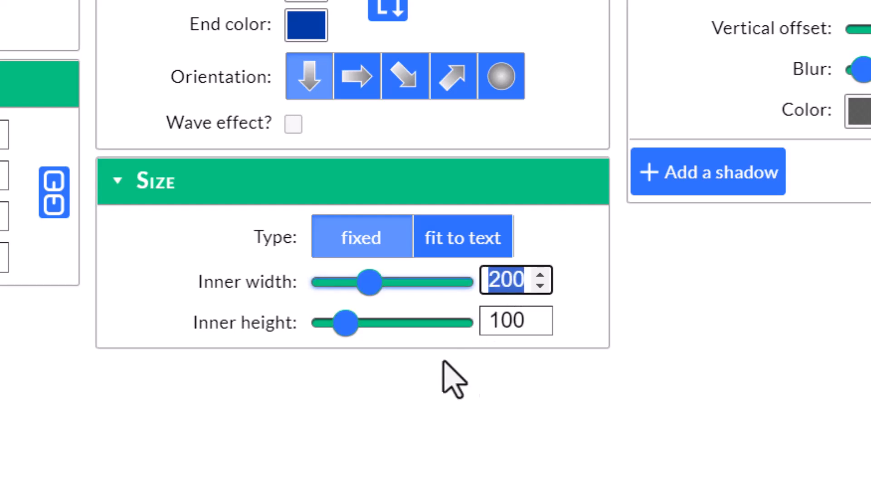
{"action": "type", "text": "160"}
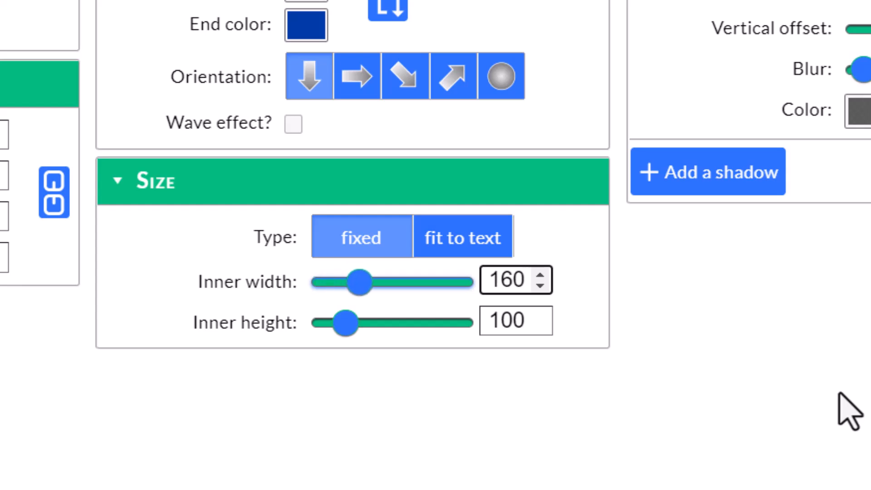
{"action": "double_click", "coordinate": [505, 319]}
{"action": "key", "text": "BackSpace"}
{"action": "type", "text": "24"}
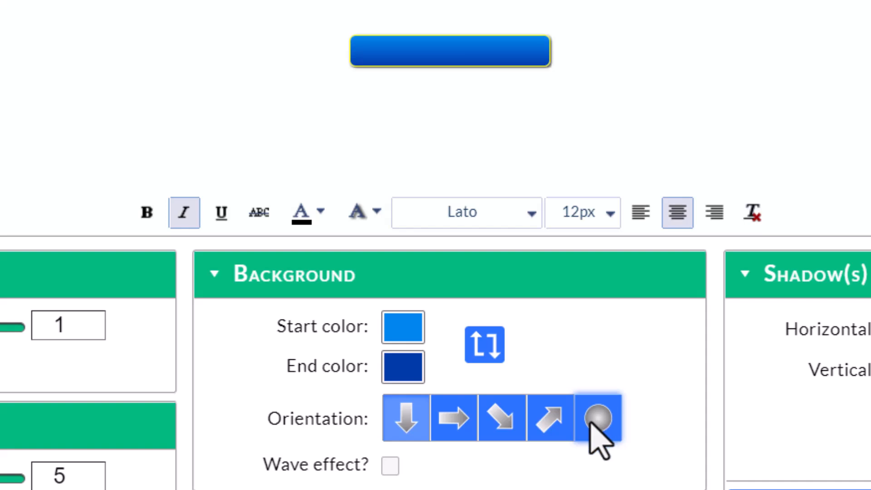
Set the button background's start color to bright green, #21ee10ff.
{"action": "left_click", "coordinate": [404, 326]}
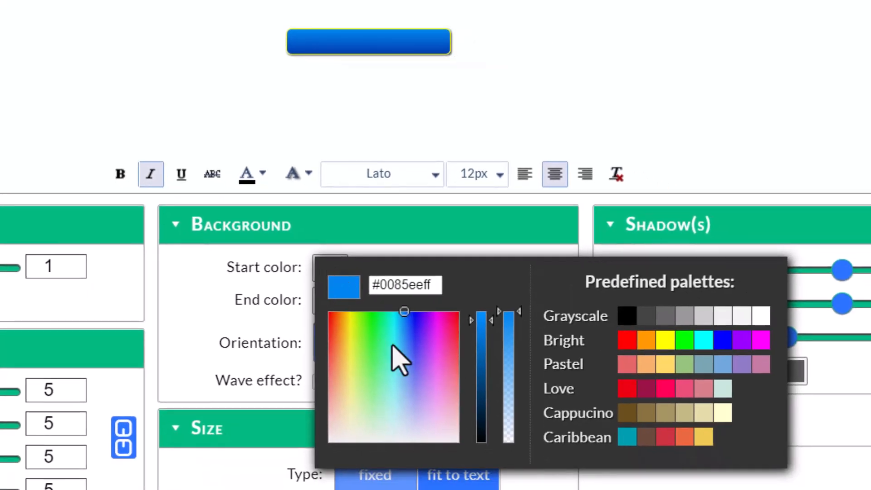
{"action": "left_click", "coordinate": [371, 322]}
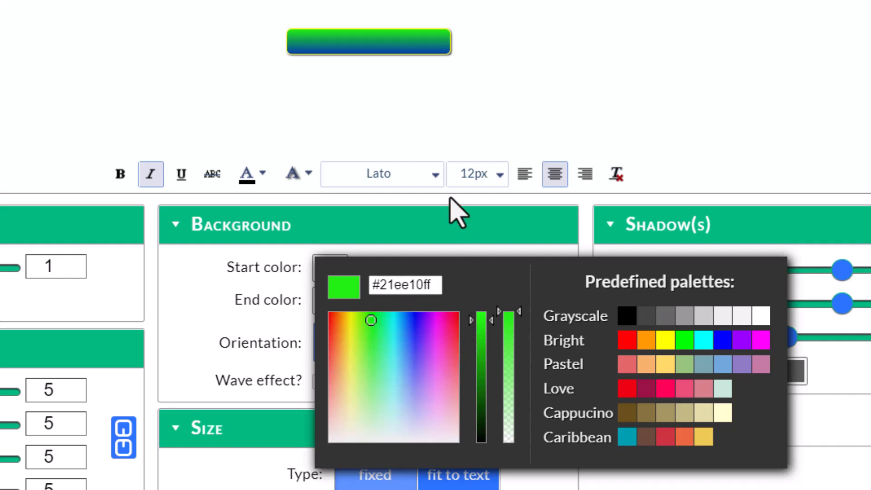
{"action": "left_click", "coordinate": [501, 132]}
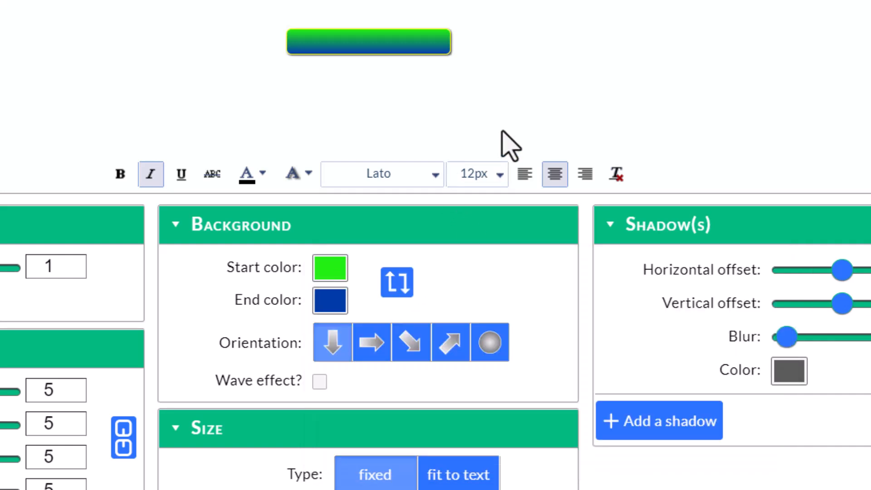
Set the button background's end color to dark green, #2f6107ff.
{"action": "left_click", "coordinate": [331, 294]}
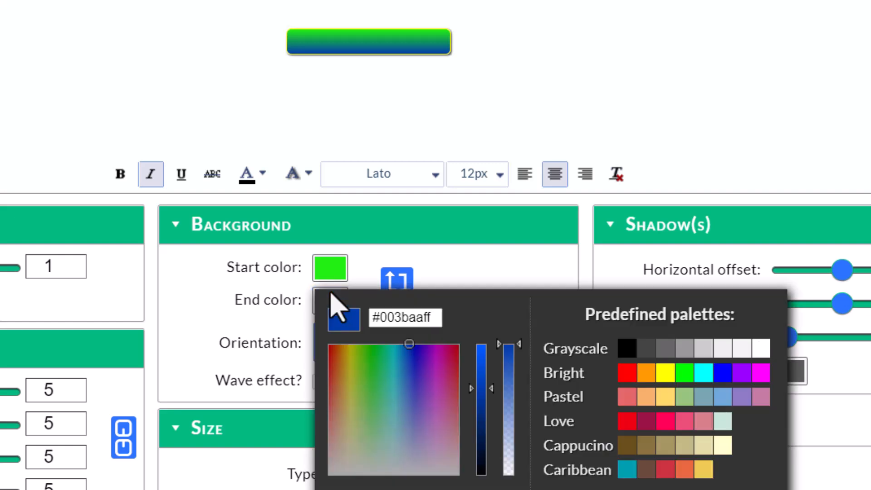
{"action": "left_click", "coordinate": [363, 354]}
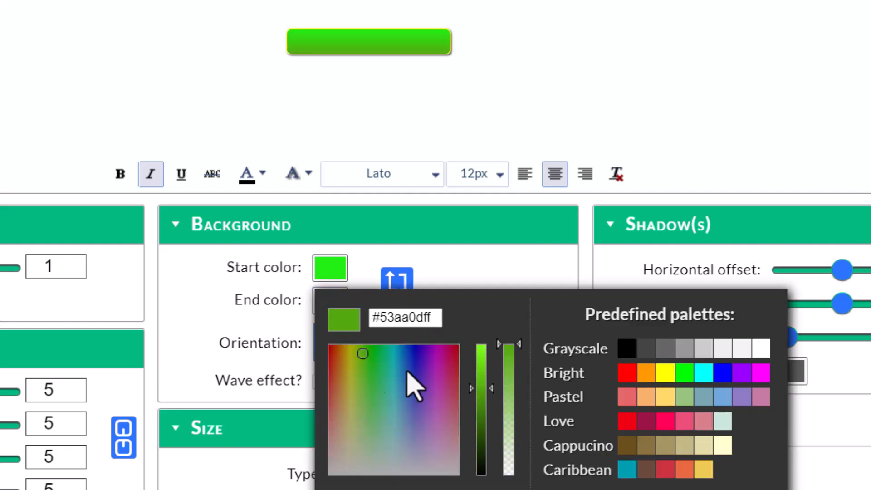
{"action": "left_click_drag", "start_coordinate": [470, 387], "coordinate": [466, 427]}
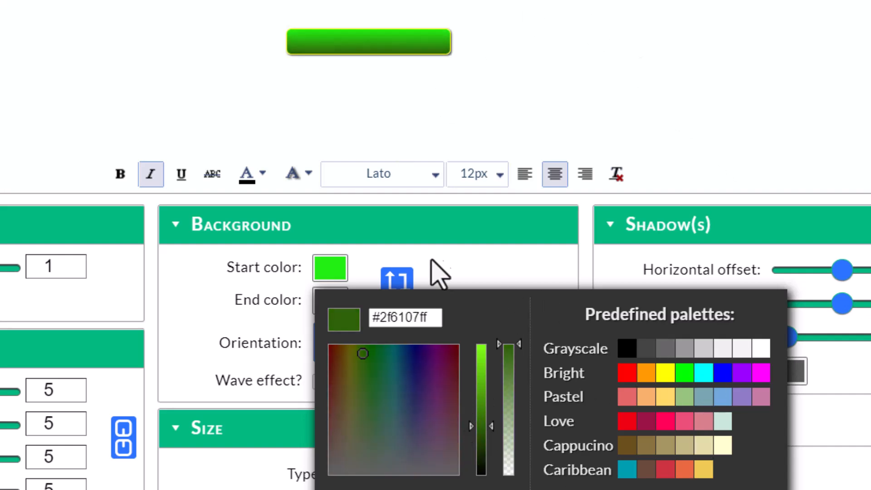
{"action": "left_click", "coordinate": [449, 114]}
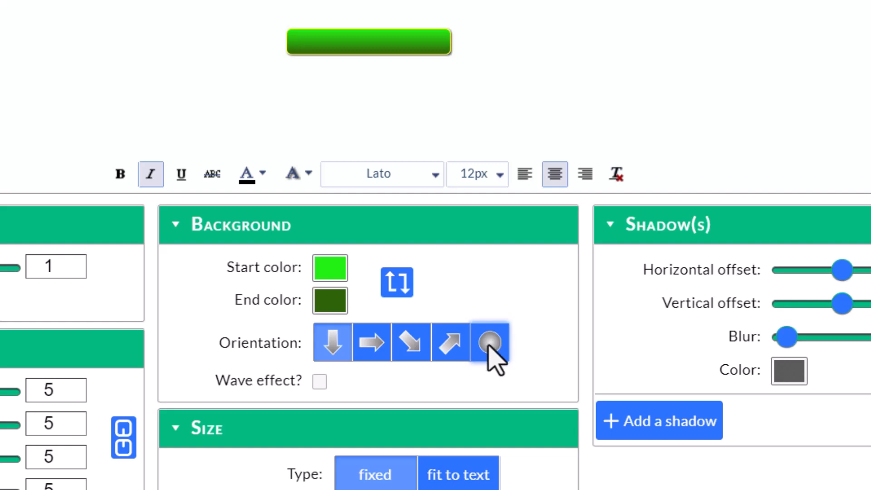
Make the background gradient radial and give the button a bright red border with a width of 3.
{"action": "left_click", "coordinate": [490, 345]}
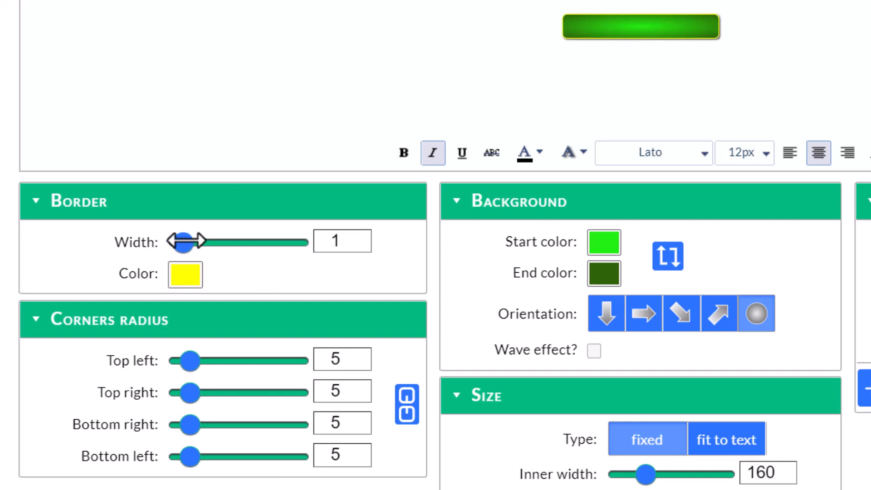
{"action": "left_click", "coordinate": [338, 242]}
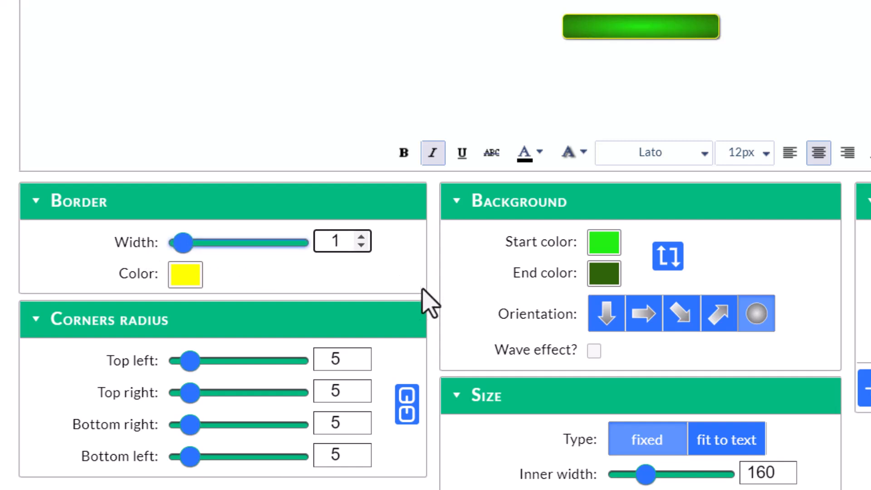
{"action": "type", "text": "3"}
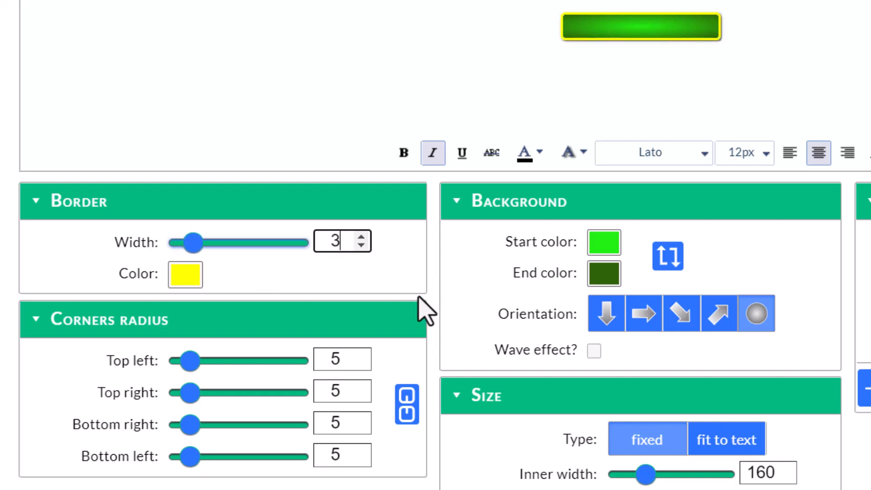
{"action": "left_click", "coordinate": [187, 274]}
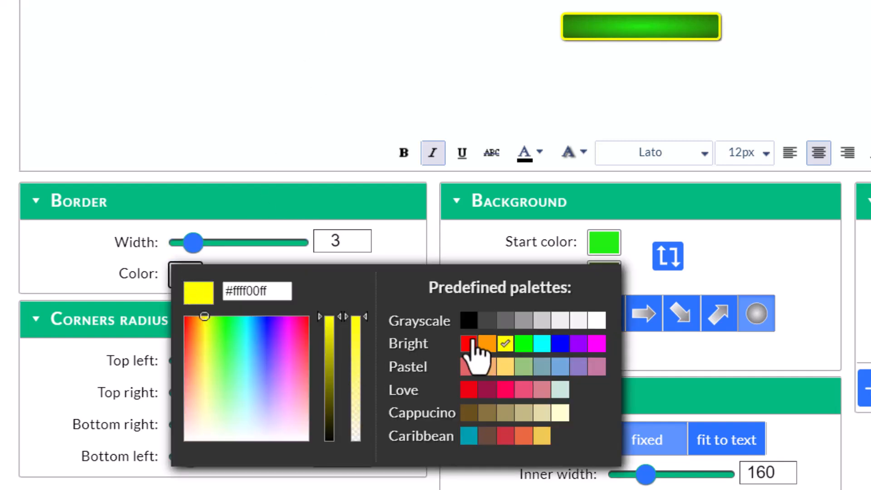
{"action": "left_click", "coordinate": [469, 345]}
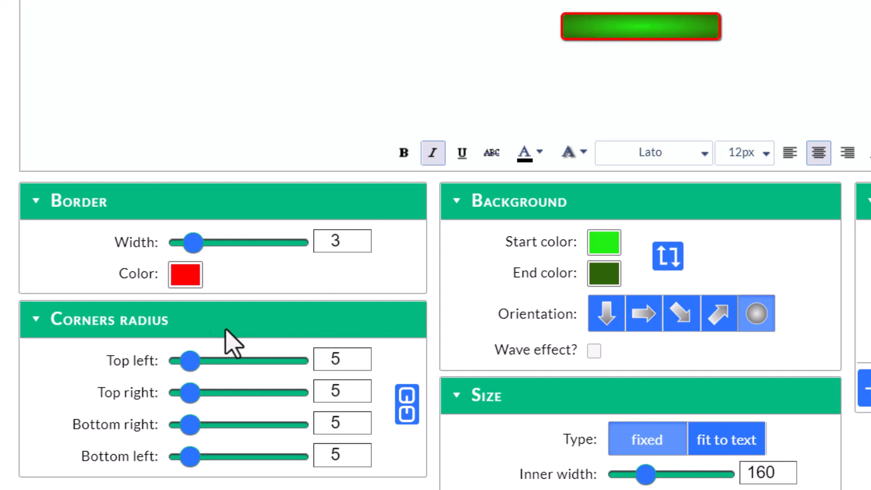
Set the top left corner radius to 15 and link the corners so all four share that radius.
{"action": "double_click", "coordinate": [334, 359]}
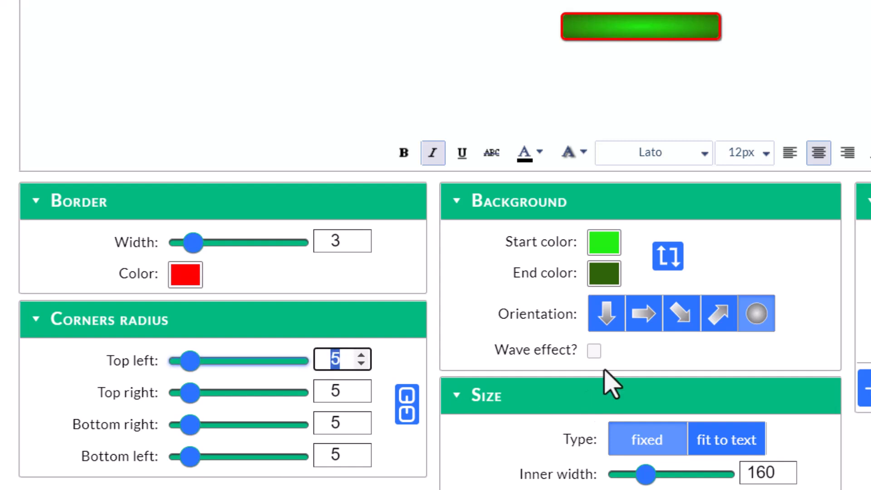
{"action": "type", "text": "1"}
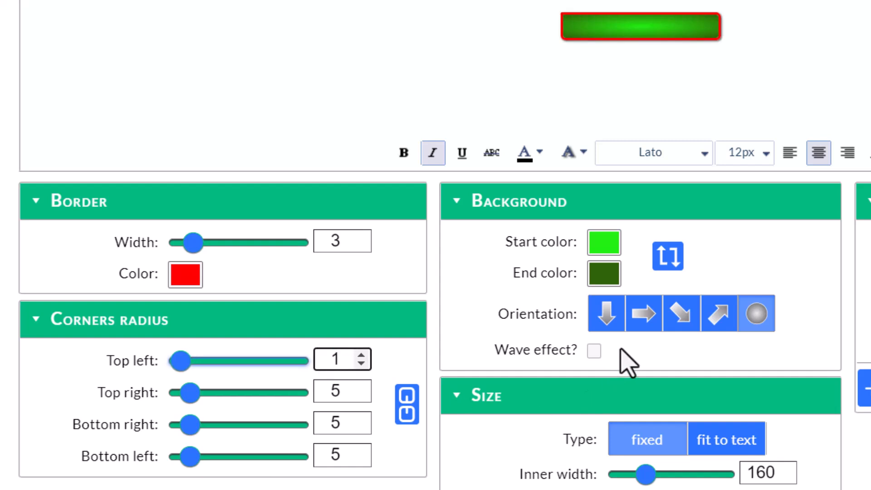
{"action": "type", "text": "5"}
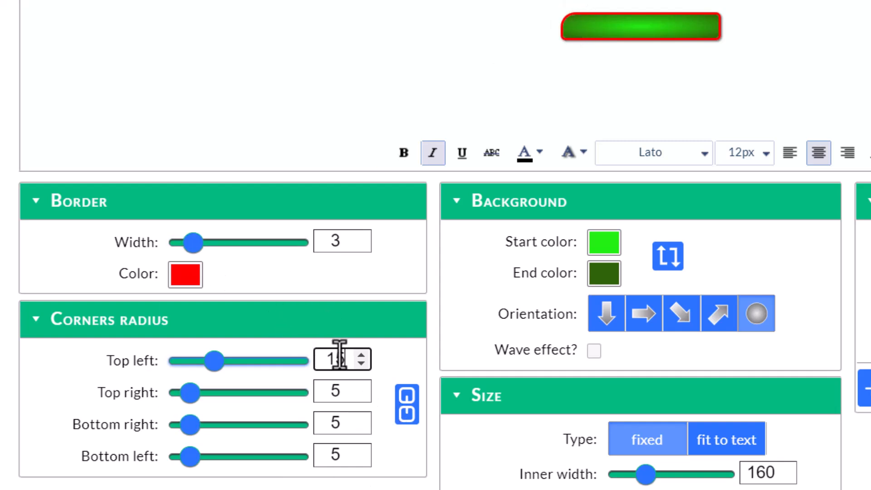
{"action": "left_click", "coordinate": [408, 414]}
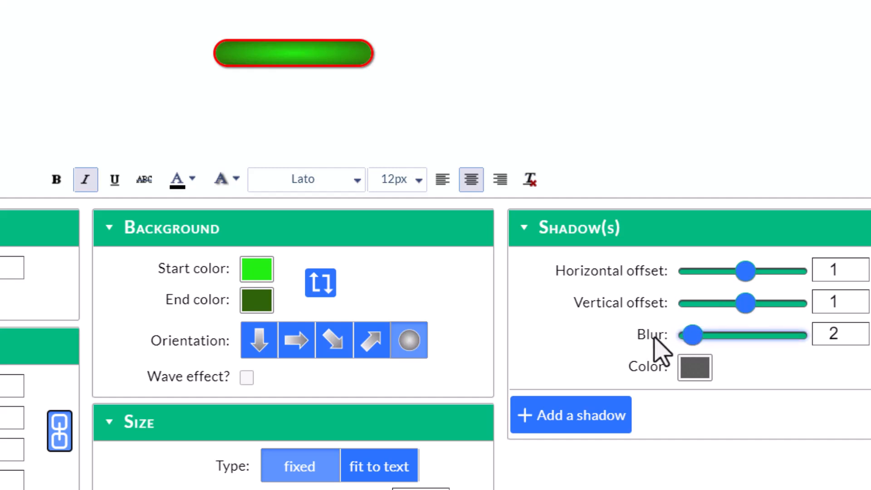
Try the button's shadow with a blur of 0 and with a blur of 32.
{"action": "left_click", "coordinate": [695, 332]}
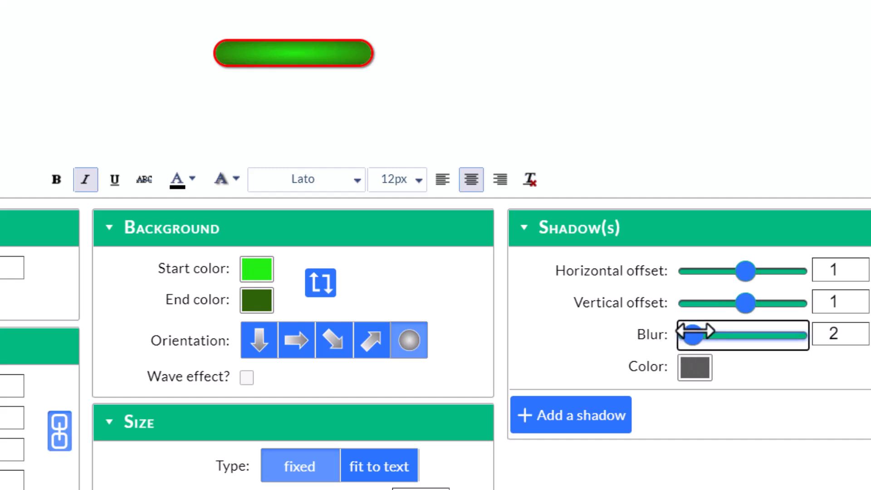
{"action": "left_click_drag", "start_coordinate": [694, 332], "coordinate": [638, 332]}
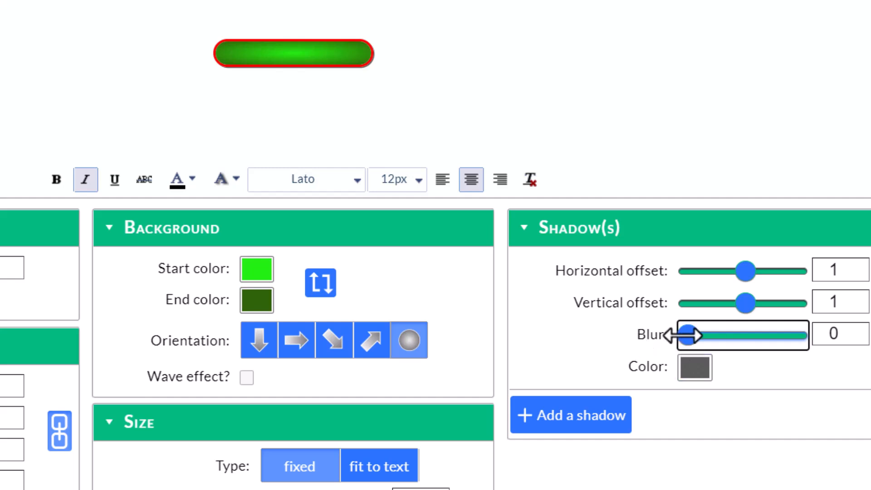
{"action": "left_click_drag", "start_coordinate": [683, 335], "coordinate": [754, 331]}
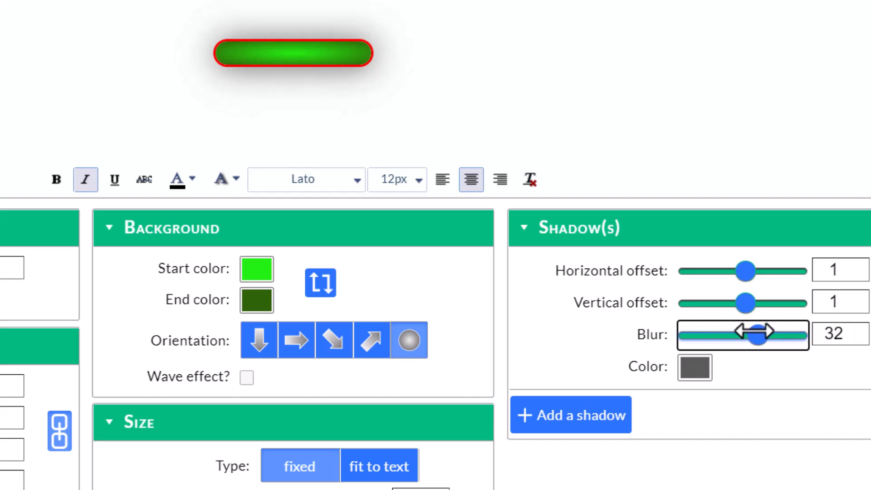
Change the shadow color to bright red, #ff0000ff, set its blur to 0, and collapse the shadow settings.
{"action": "left_click", "coordinate": [701, 376]}
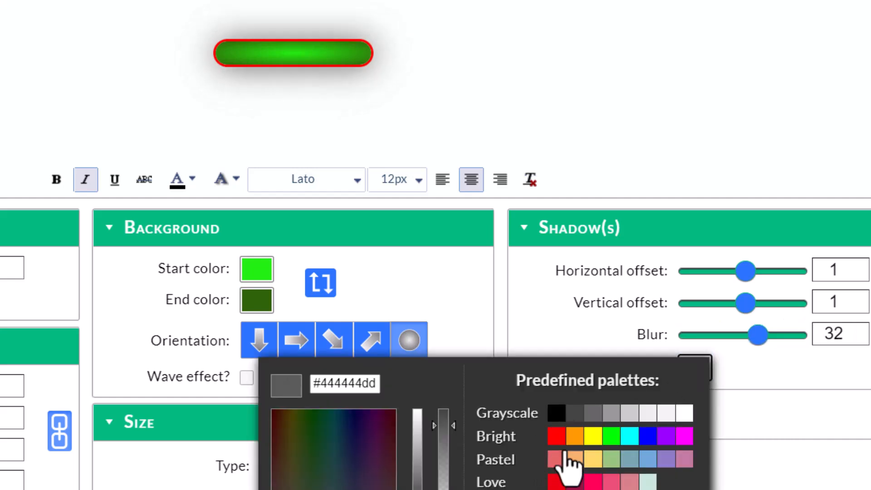
{"action": "left_click", "coordinate": [557, 436]}
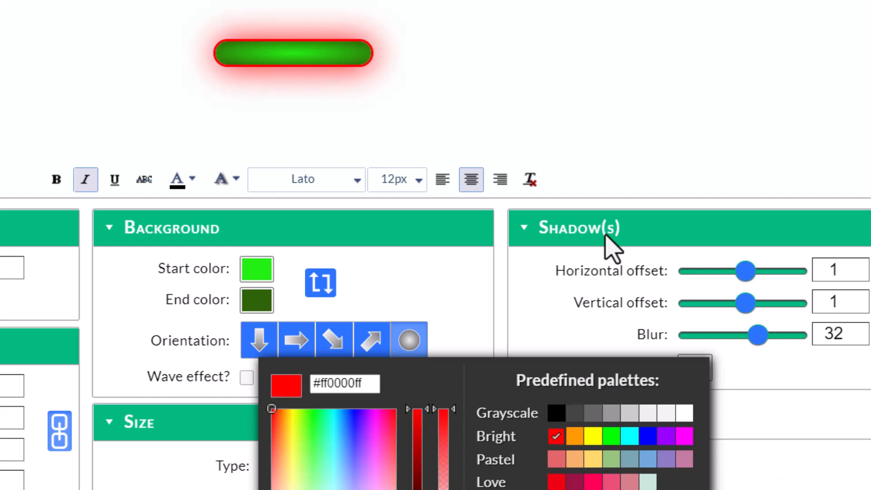
{"action": "left_click", "coordinate": [626, 334]}
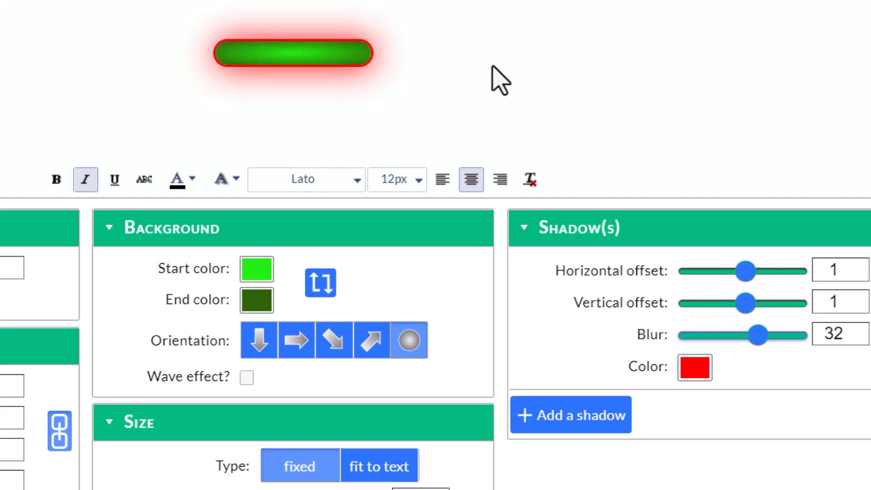
{"action": "left_click_drag", "start_coordinate": [756, 335], "coordinate": [651, 345]}
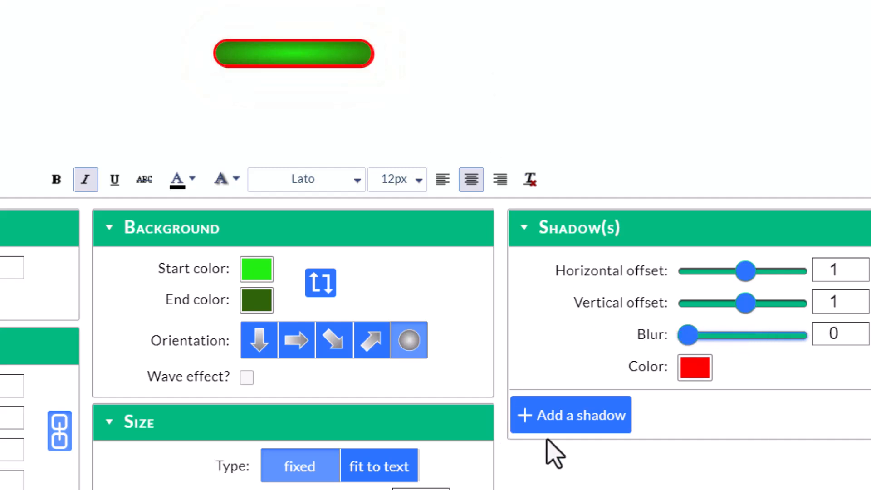
{"action": "left_click", "coordinate": [527, 227]}
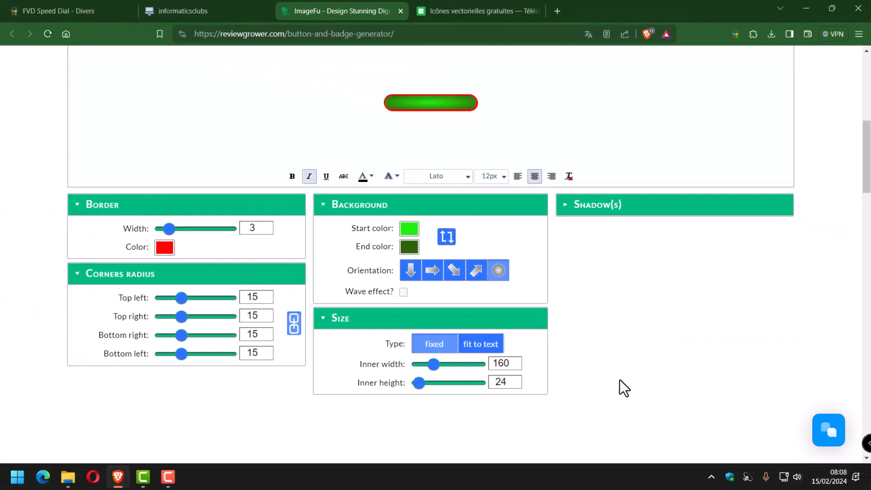
Generate the downloadable image of the finished button and start saving it from the download dialog.
{"action": "scroll", "coordinate": [573, 130], "scroll_direction": "up", "scroll_amount": 3}
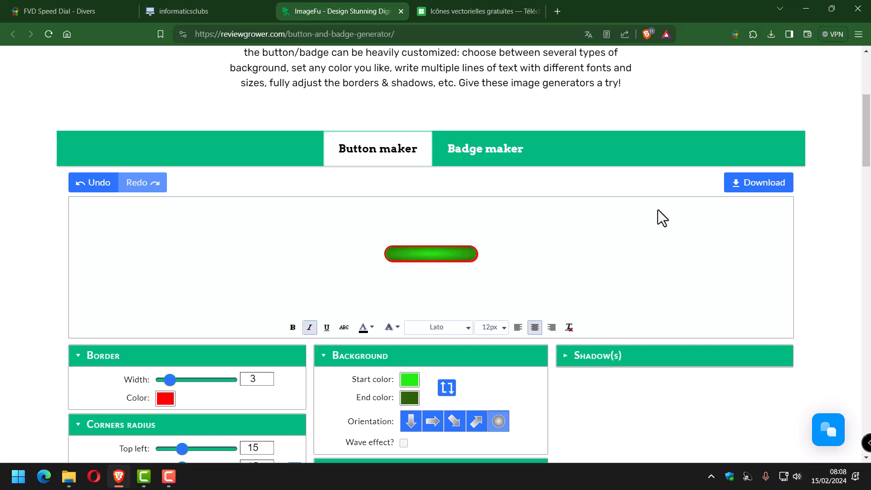
{"action": "left_click", "coordinate": [755, 182]}
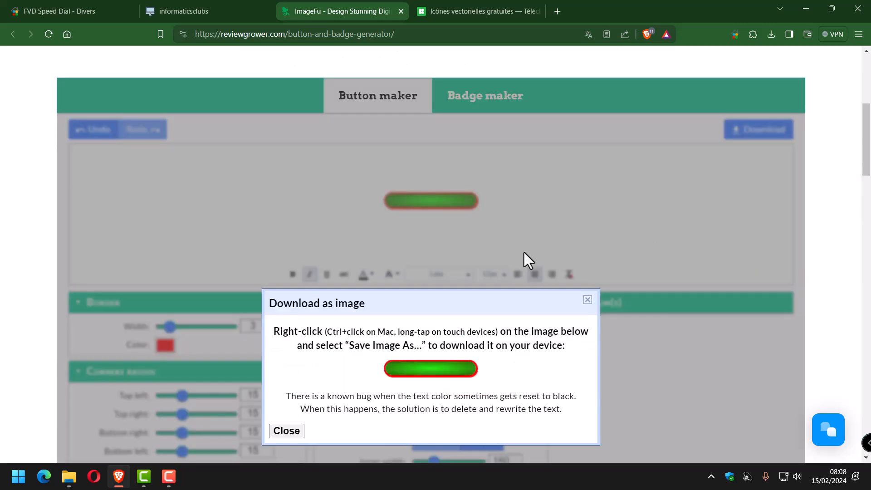
{"action": "left_click_drag", "start_coordinate": [430, 306], "coordinate": [424, 167]}
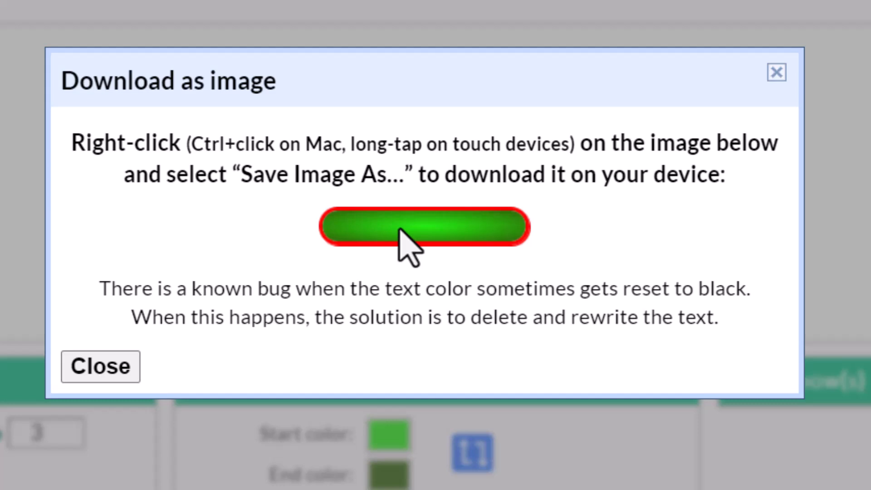
{"action": "right_click", "coordinate": [399, 229]}
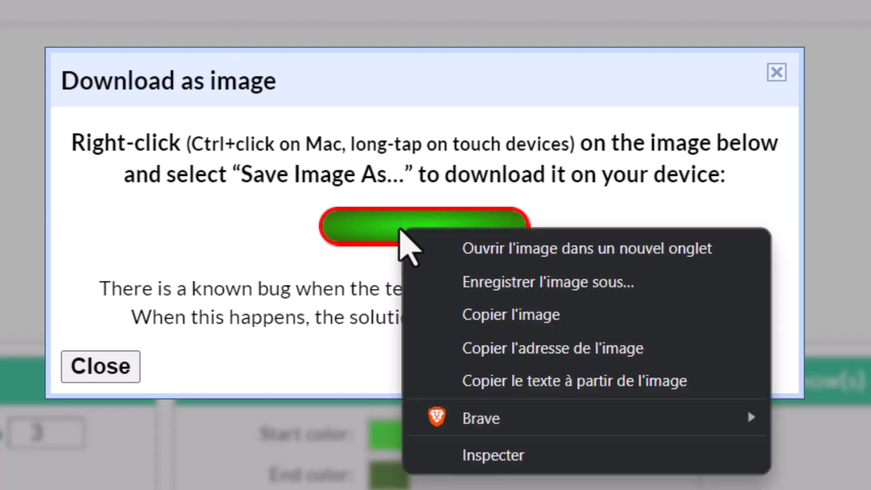
{"action": "left_click", "coordinate": [542, 279]}
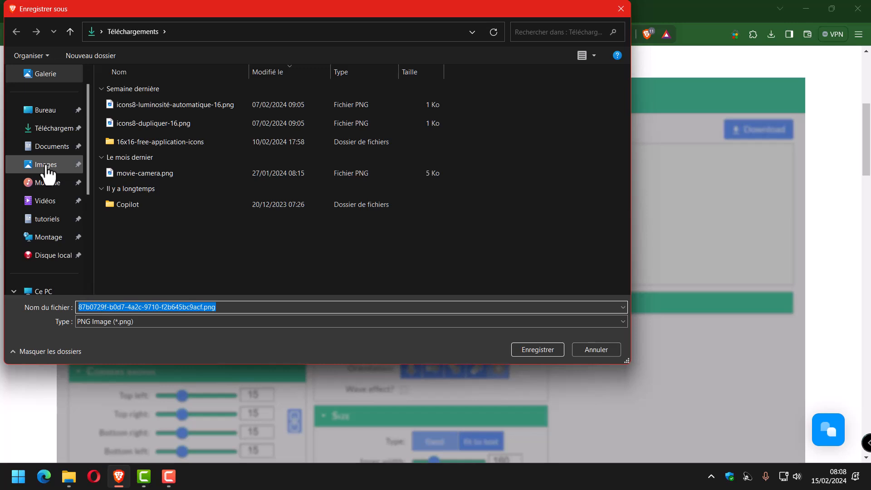
Save the PNG image as btn001 in the bouton-perso folder inside Images.
{"action": "left_click", "coordinate": [60, 161]}
{"action": "double_click", "coordinate": [124, 103]}
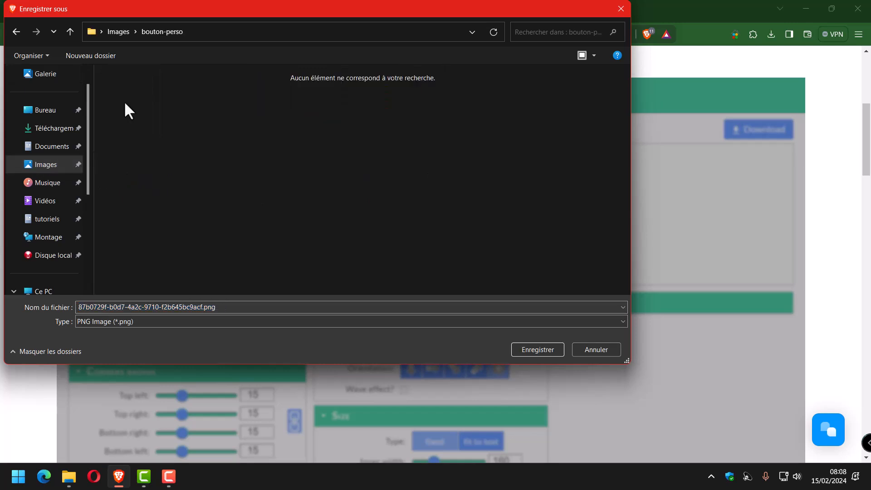
{"action": "left_click", "coordinate": [257, 311]}
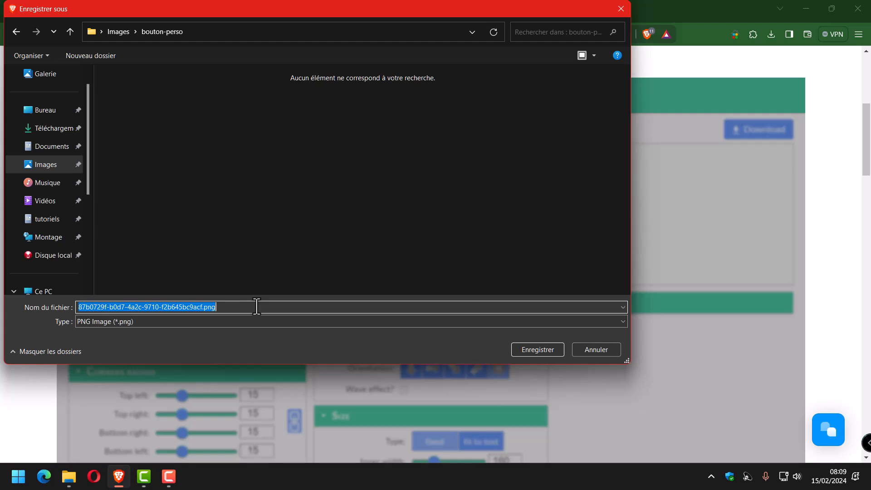
{"action": "type", "text": "btn001"}
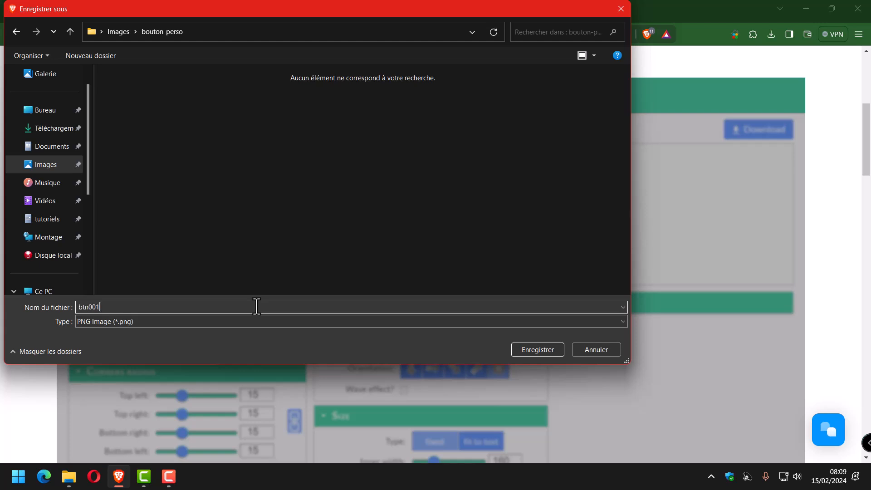
{"action": "left_click", "coordinate": [538, 348]}
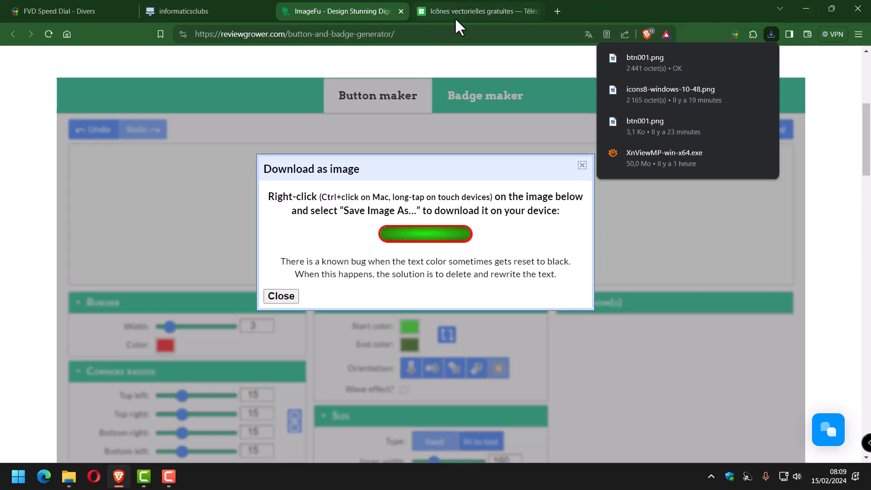
Switch to the Icones8 icons page and look at its icon search area.
{"action": "left_click", "coordinate": [469, 7]}
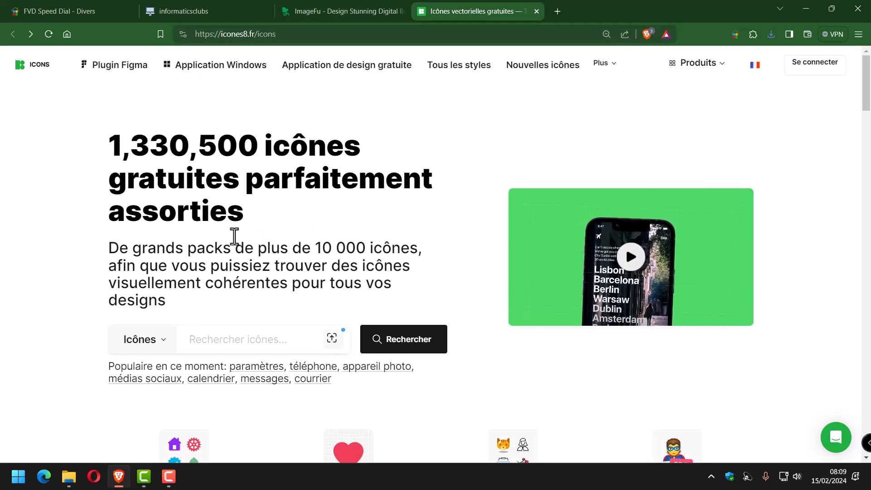
{"action": "scroll", "coordinate": [234, 221], "scroll_direction": "down", "scroll_amount": 3}
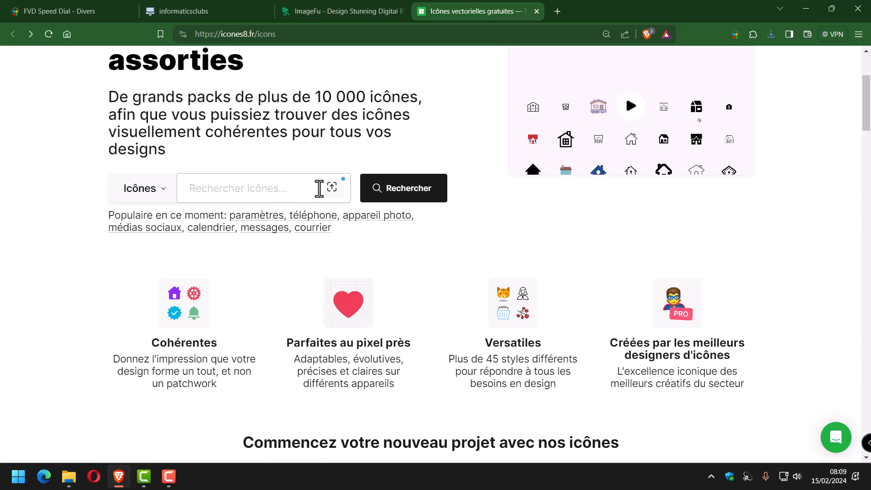
{"action": "left_click", "coordinate": [319, 189]}
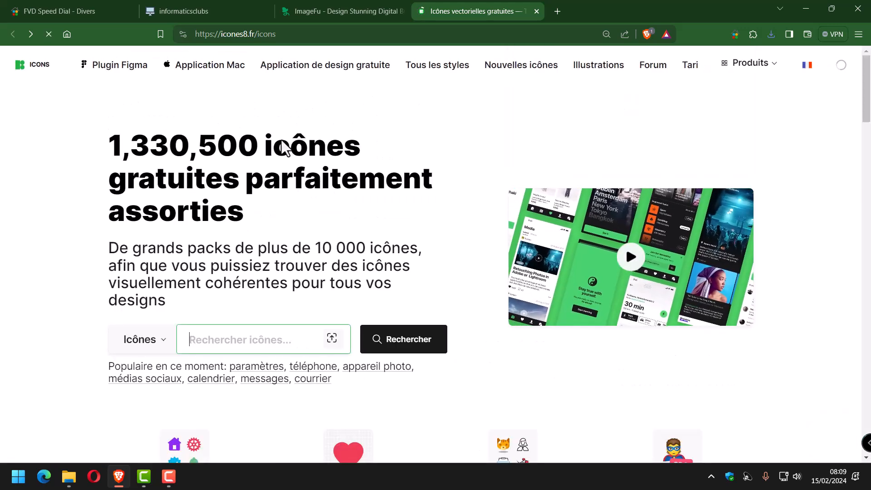
{"action": "scroll", "coordinate": [282, 138], "scroll_direction": "down", "scroll_amount": 2}
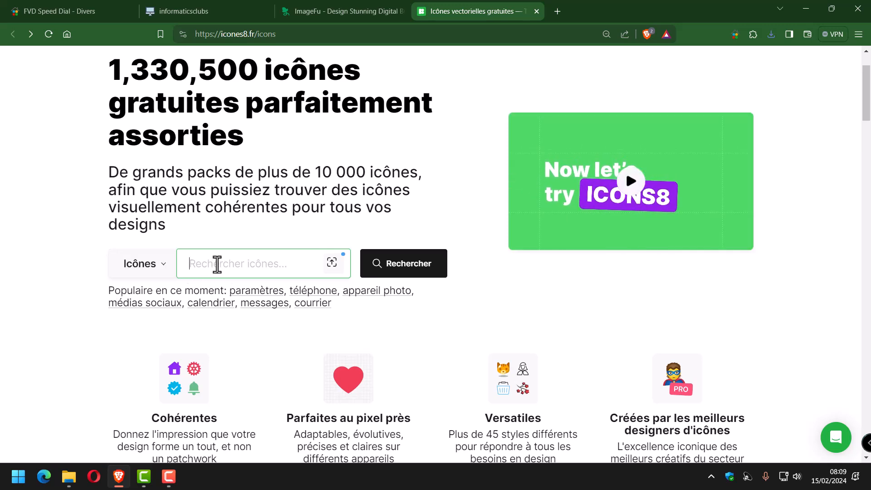
{"action": "left_click", "coordinate": [300, 34]}
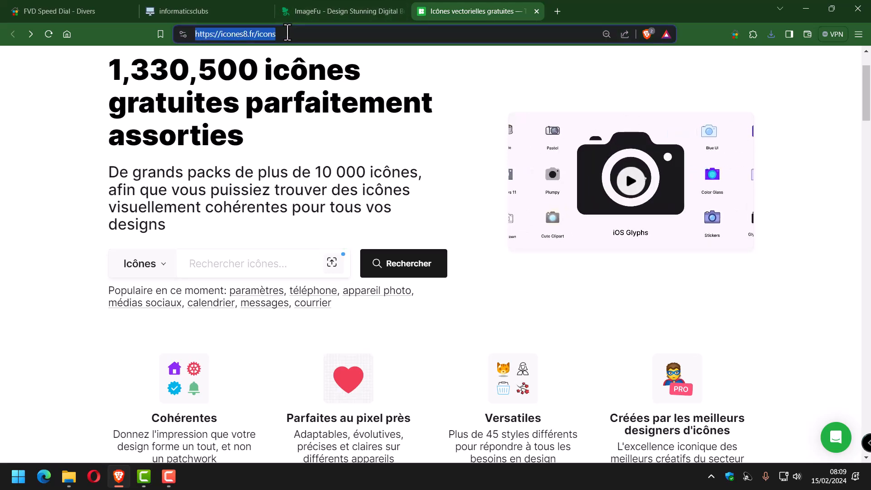
{"action": "left_click", "coordinate": [304, 33]}
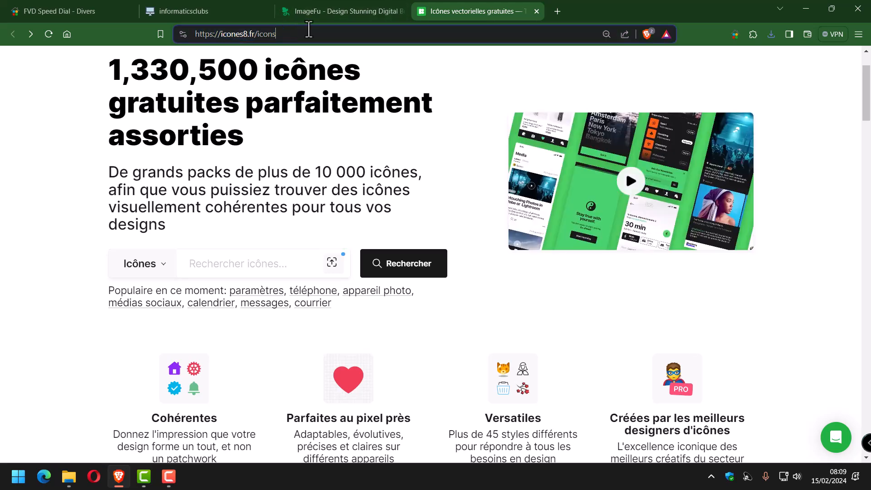
{"action": "key", "text": "BackSpace"}
{"action": "key", "text": "BackSpace"}
{"action": "key", "text": "BackSpace"}
{"action": "key", "text": "BackSpace"}
{"action": "key", "text": "BackSpace"}
{"action": "key", "text": "BackSpace"}
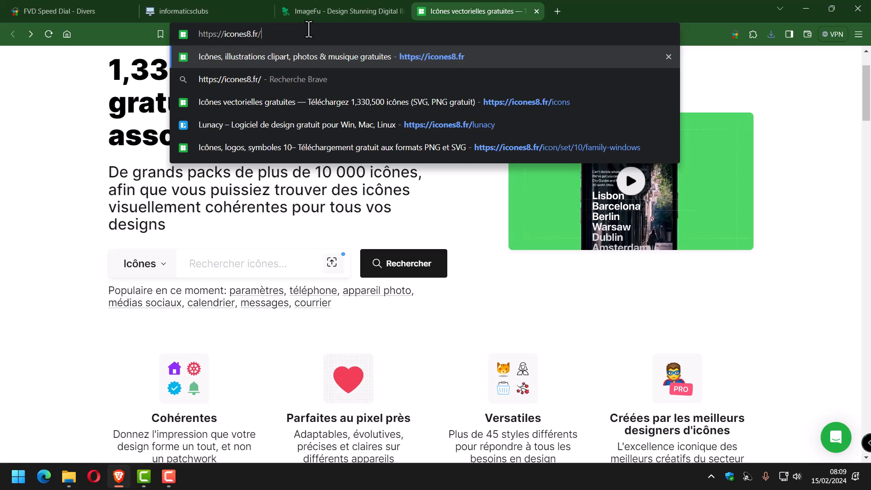
{"action": "key", "text": "Return"}
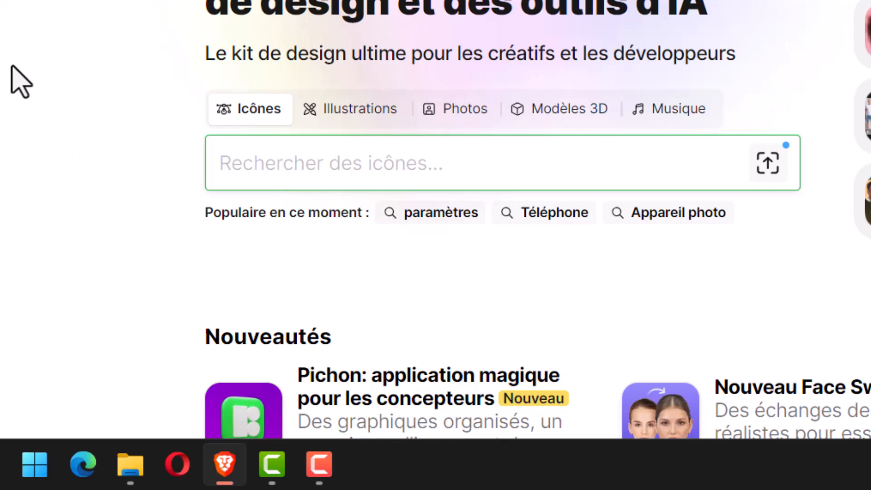
{"action": "left_click", "coordinate": [246, 109]}
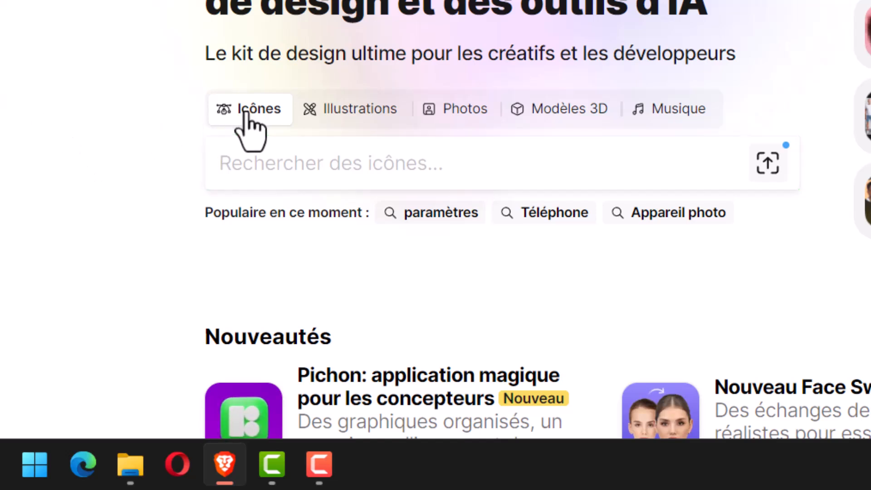
Search the icons for "windows 10" and choose the suggestion "logo windows 10".
{"action": "left_click", "coordinate": [256, 165]}
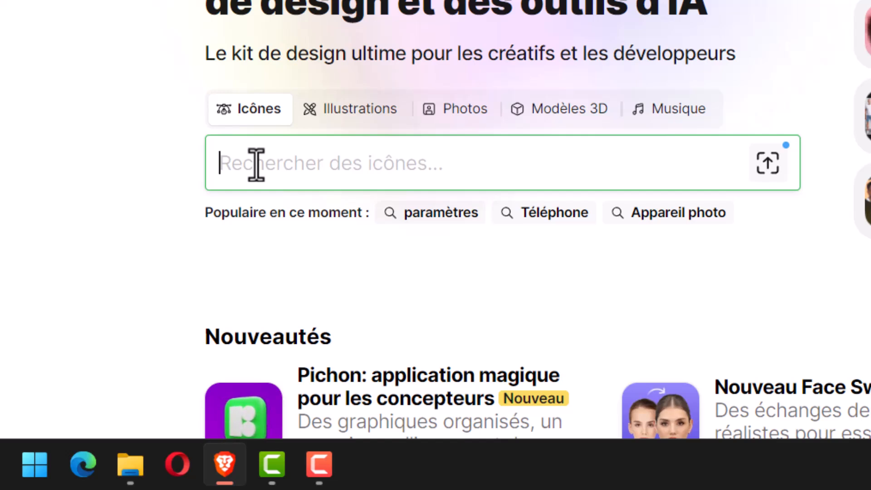
{"action": "type", "text": "Wi"}
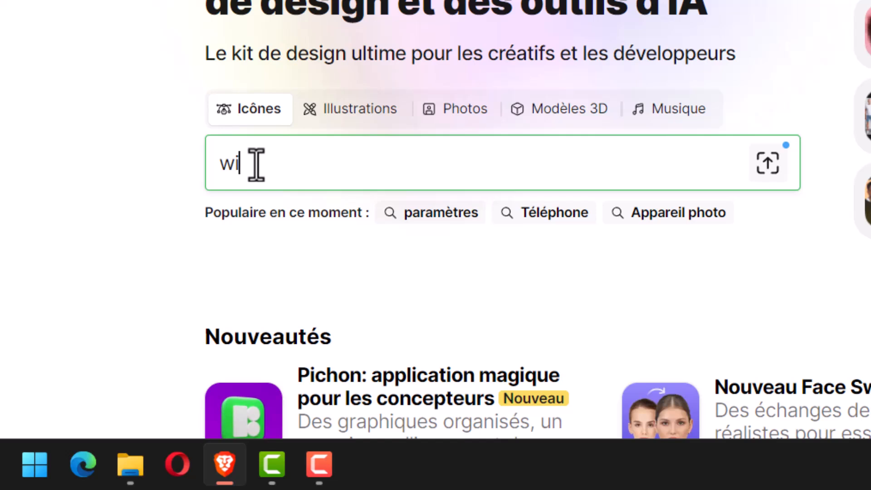
{"action": "type", "text": "ndow"}
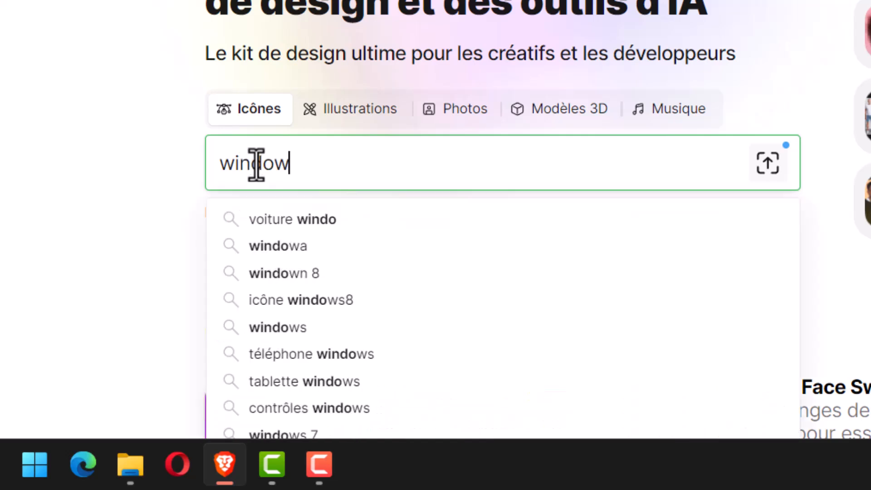
{"action": "type", "text": "s 10"}
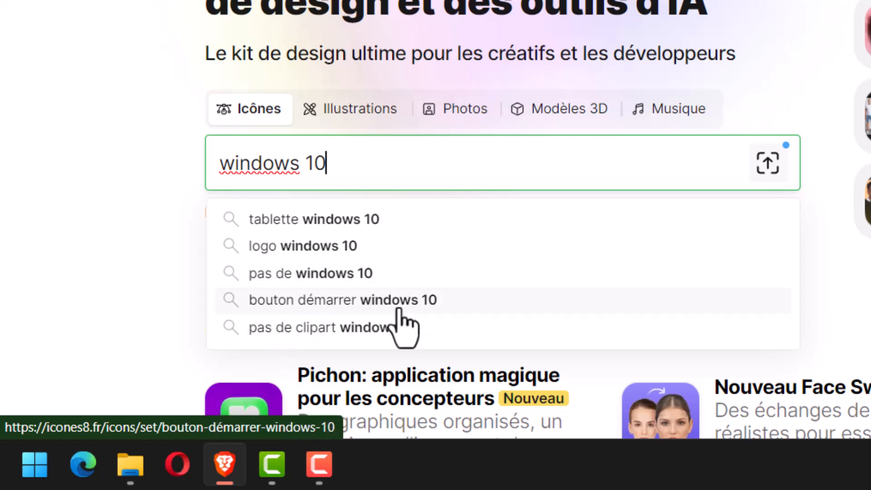
{"action": "left_click", "coordinate": [282, 248]}
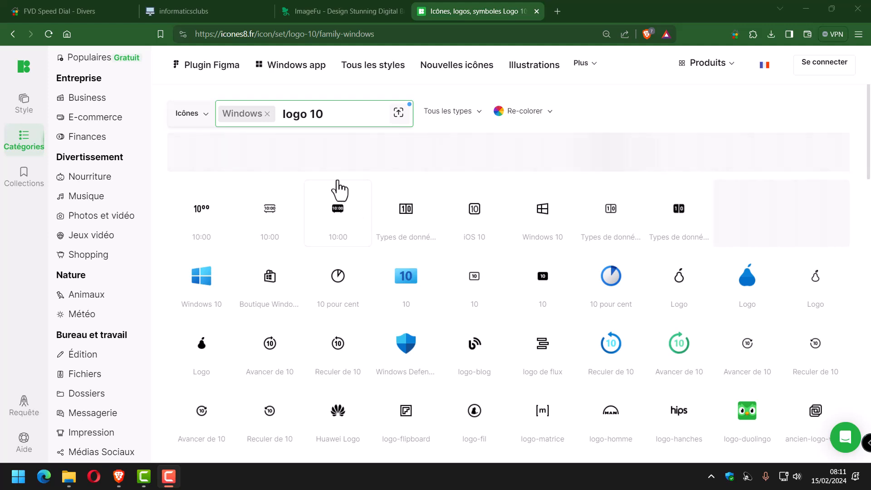
Look through the icon results and open the details of the blue Windows 10 logo icon.
{"action": "scroll", "coordinate": [621, 153], "scroll_direction": "down", "scroll_amount": 2}
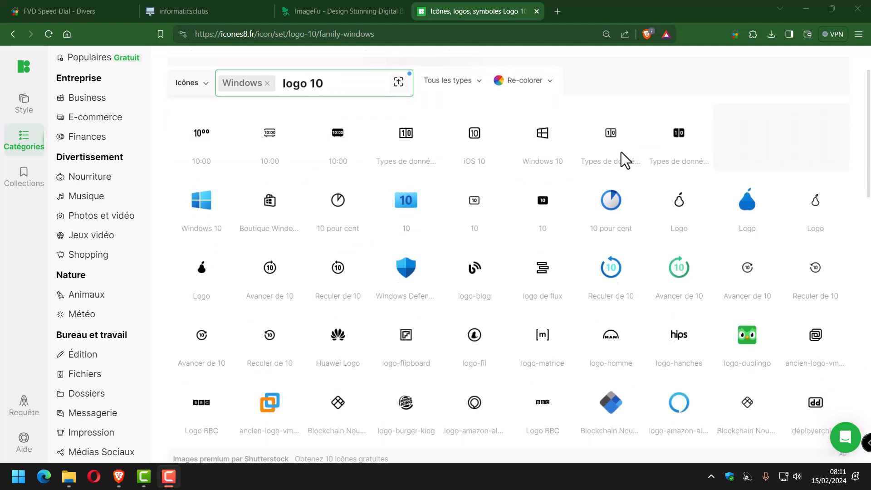
{"action": "scroll", "coordinate": [621, 151], "scroll_direction": "down", "scroll_amount": 4}
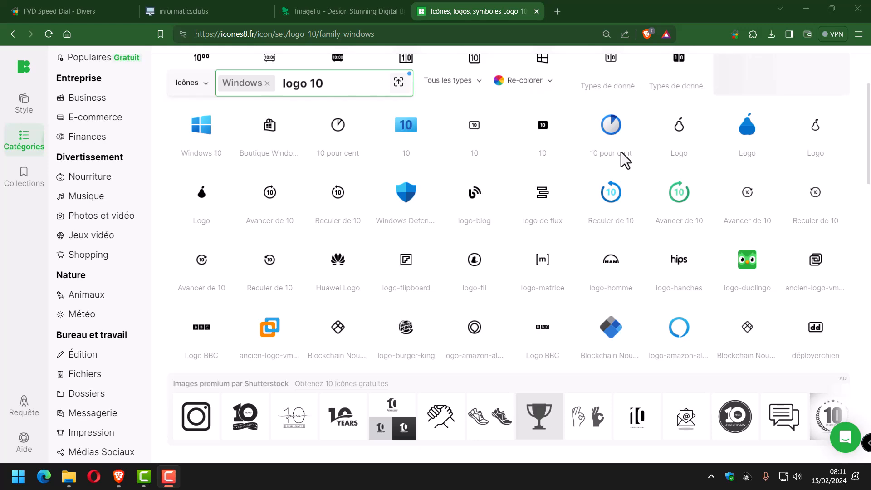
{"action": "scroll", "coordinate": [485, 200], "scroll_direction": "up", "scroll_amount": 5}
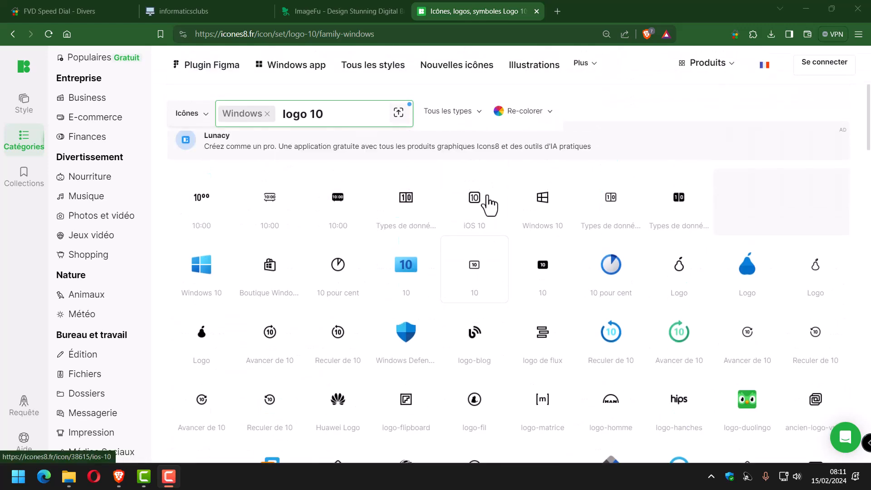
{"action": "left_click", "coordinate": [203, 284]}
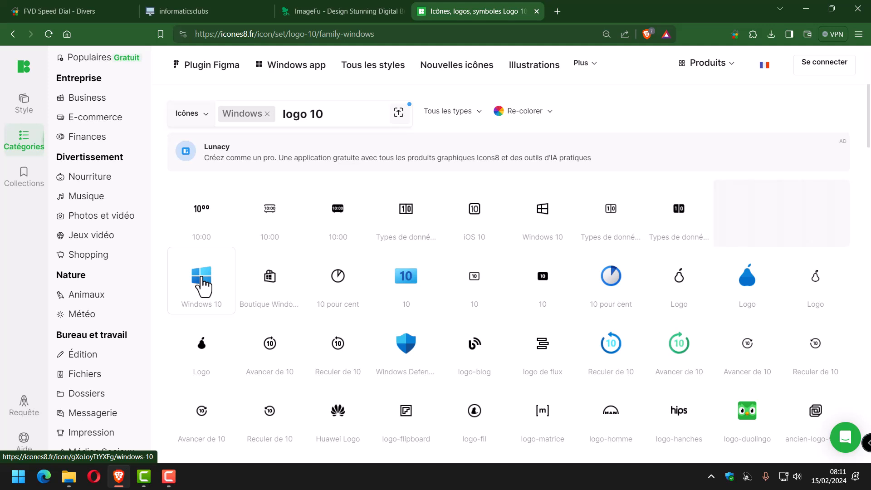
{"action": "left_click", "coordinate": [202, 284]}
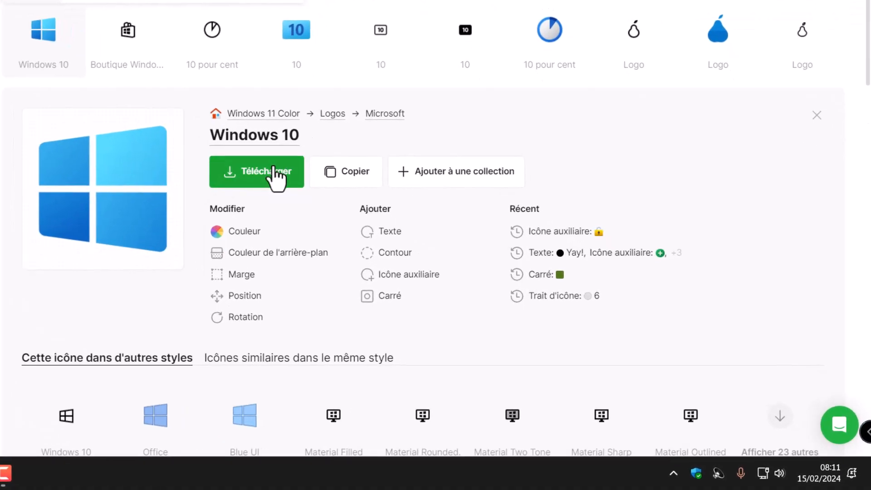
Try recolouring the first icon colour to the grey-blue #4A6B84, then discard the change.
{"action": "left_click", "coordinate": [243, 233]}
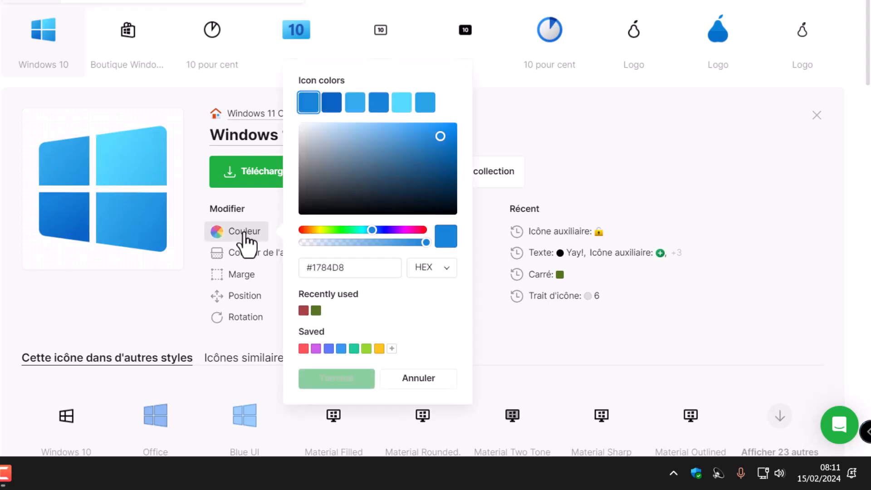
{"action": "mouse_move", "coordinate": [441, 136]}
{"action": "left_mouse_down"}
{"action": "mouse_move", "coordinate": [388, 143]}
{"action": "mouse_move", "coordinate": [305, 176]}
{"action": "mouse_move", "coordinate": [389, 146]}
{"action": "mouse_move", "coordinate": [356, 179]}
{"action": "mouse_move", "coordinate": [331, 135]}
{"action": "mouse_move", "coordinate": [317, 132]}
{"action": "mouse_move", "coordinate": [331, 148]}
{"action": "mouse_move", "coordinate": [313, 129]}
{"action": "mouse_move", "coordinate": [306, 142]}
{"action": "mouse_move", "coordinate": [368, 166]}
{"action": "left_mouse_up"}
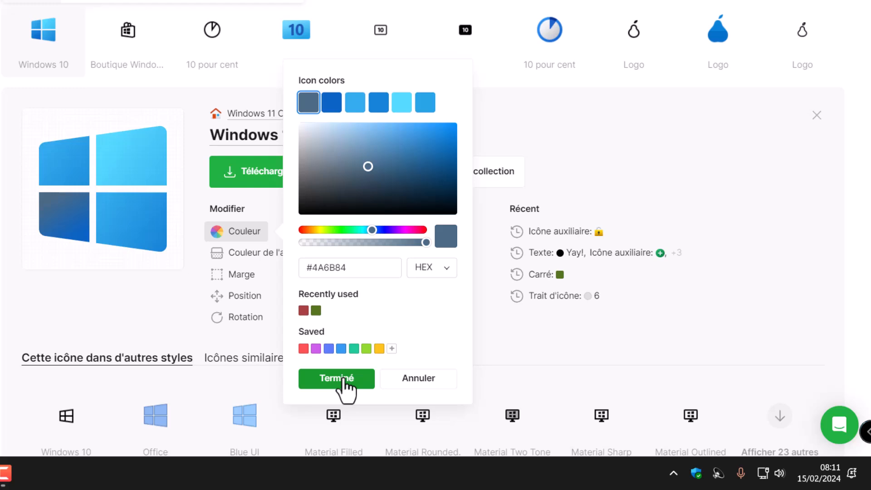
{"action": "left_click", "coordinate": [418, 378]}
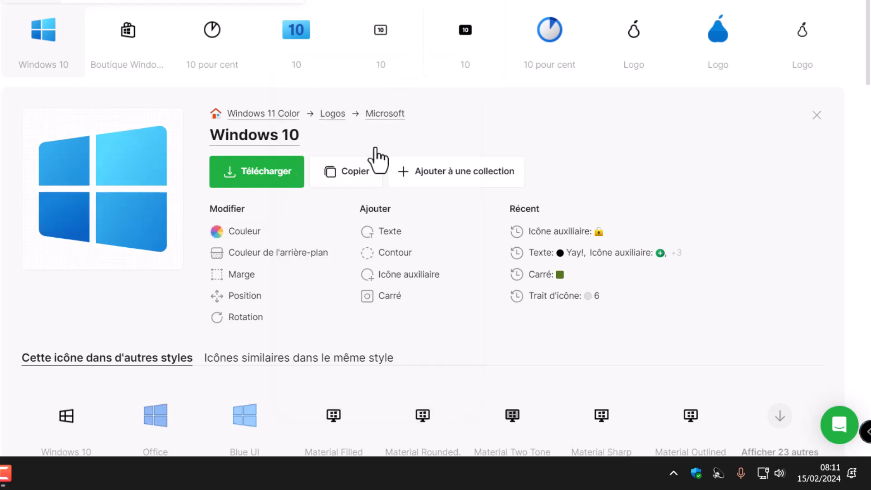
Try a teal #41A3A7 background colour behind the Windows 10 icon, then discard it.
{"action": "left_click", "coordinate": [221, 263]}
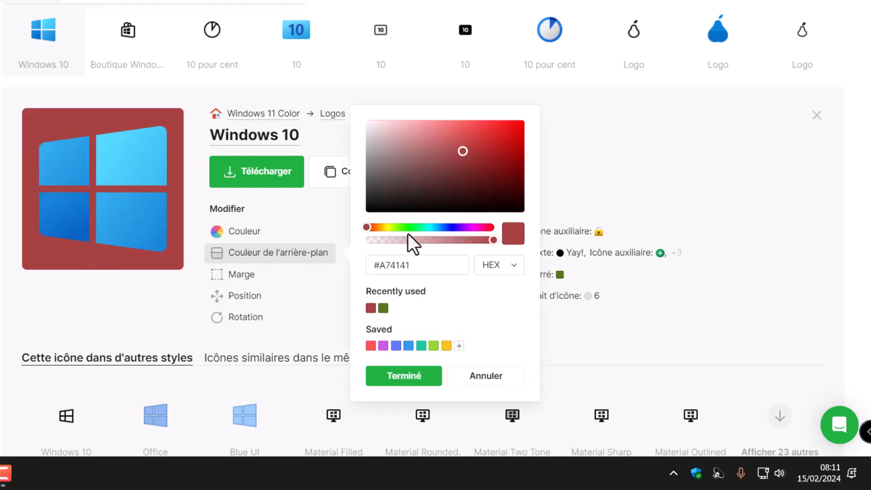
{"action": "mouse_move", "coordinate": [430, 227]}
{"action": "left_mouse_down"}
{"action": "mouse_move", "coordinate": [403, 227]}
{"action": "mouse_move", "coordinate": [444, 229]}
{"action": "mouse_move", "coordinate": [372, 223]}
{"action": "mouse_move", "coordinate": [432, 232]}
{"action": "left_mouse_up"}
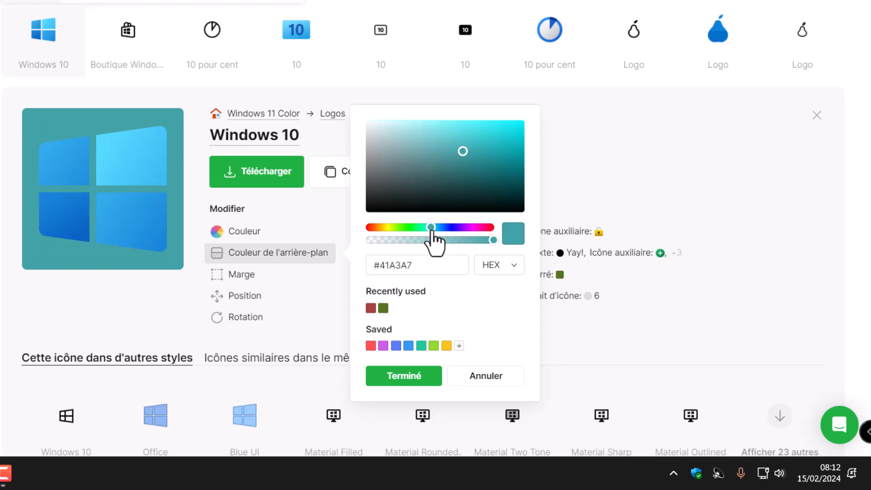
{"action": "left_click", "coordinate": [480, 376]}
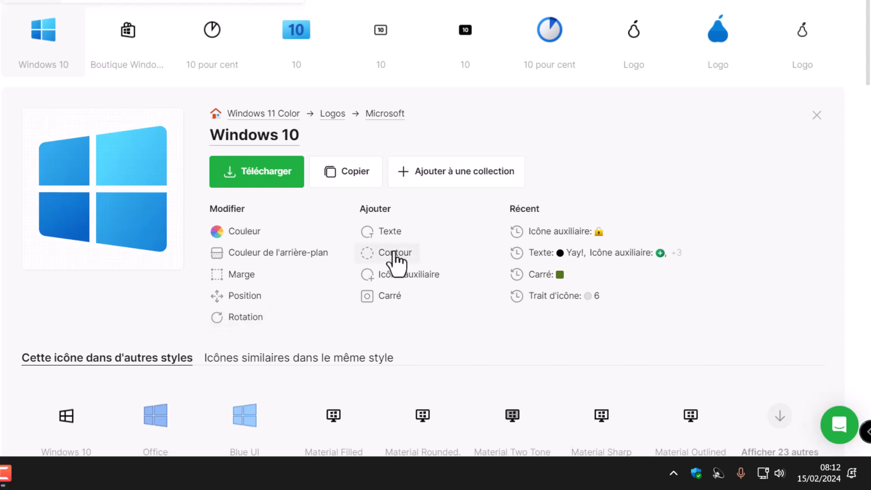
{"action": "left_click", "coordinate": [369, 236]}
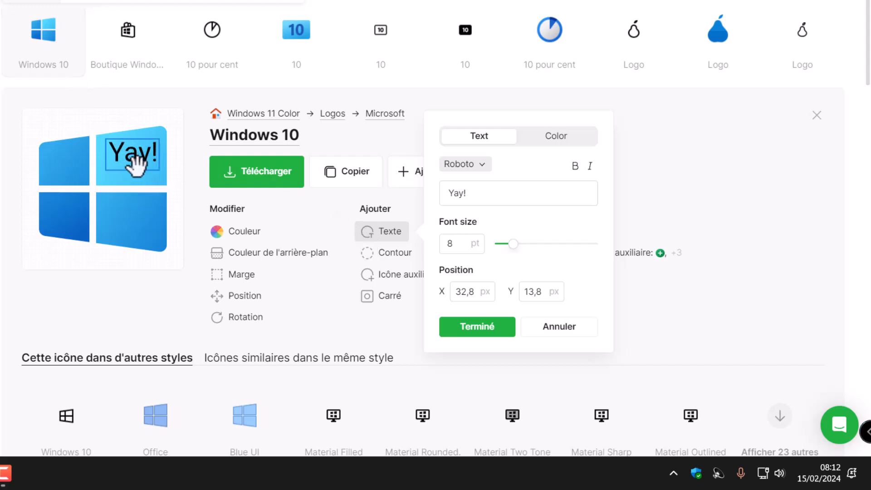
{"action": "triple_click", "coordinate": [480, 193]}
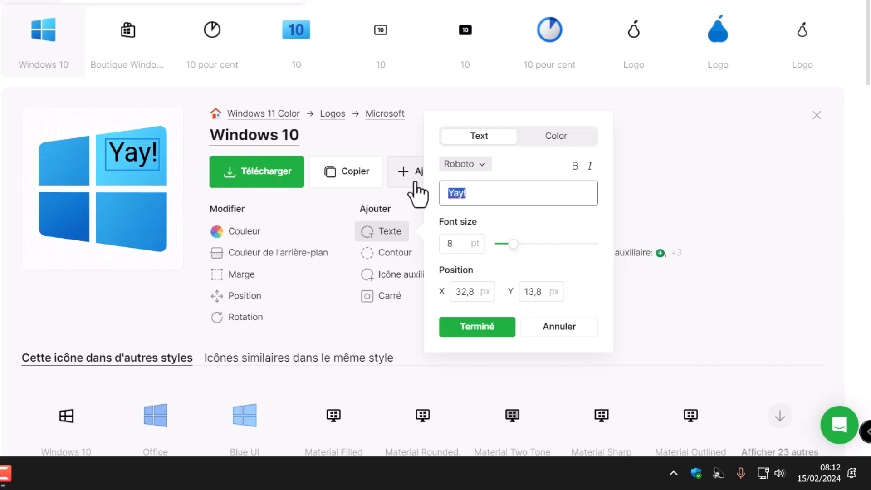
{"action": "type", "text": "W"}
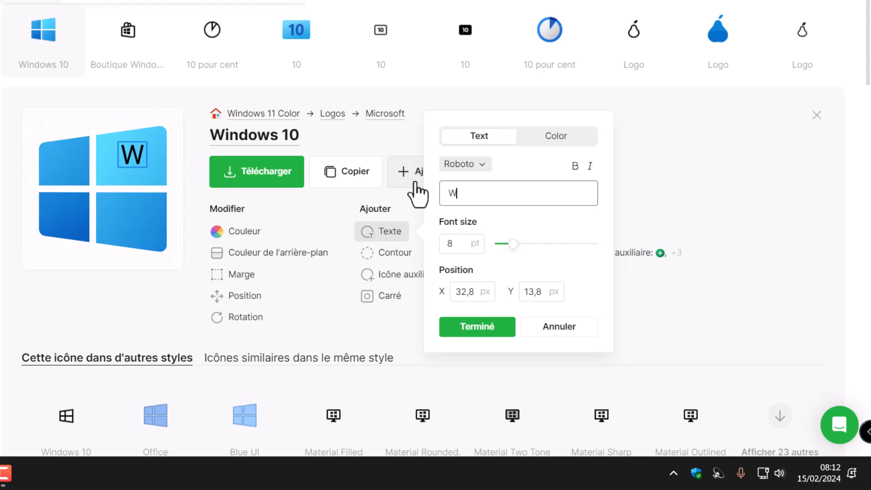
{"action": "type", "text": "indows"}
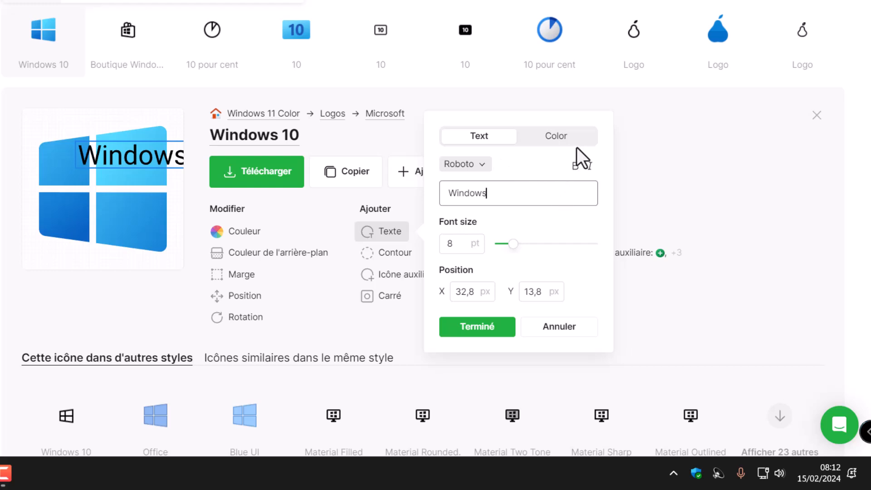
{"action": "left_click", "coordinate": [565, 139]}
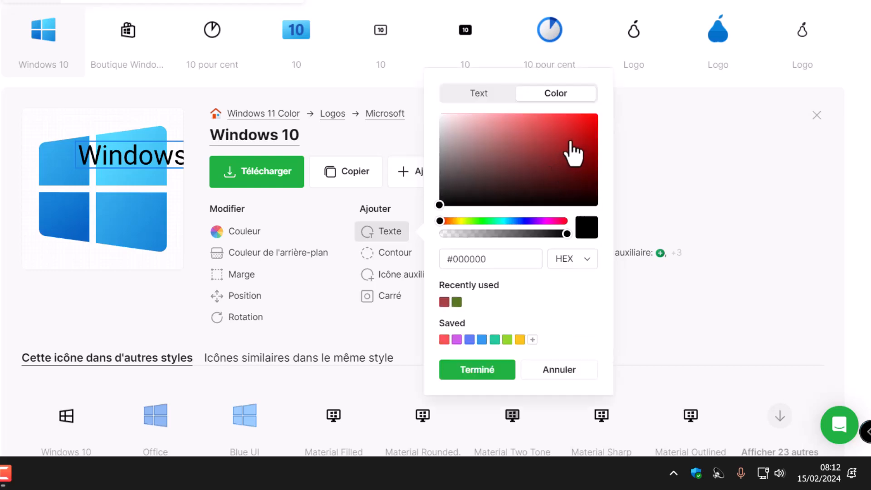
{"action": "left_click", "coordinate": [570, 137]}
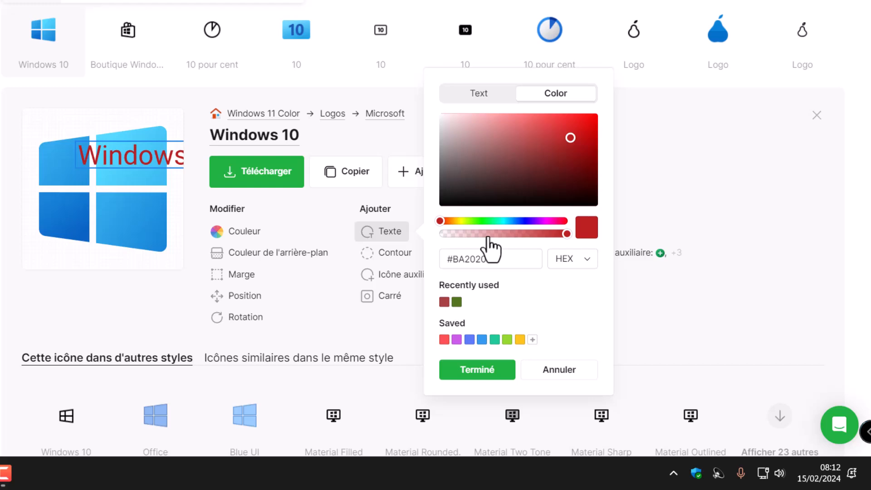
{"action": "left_click", "coordinate": [649, 194]}
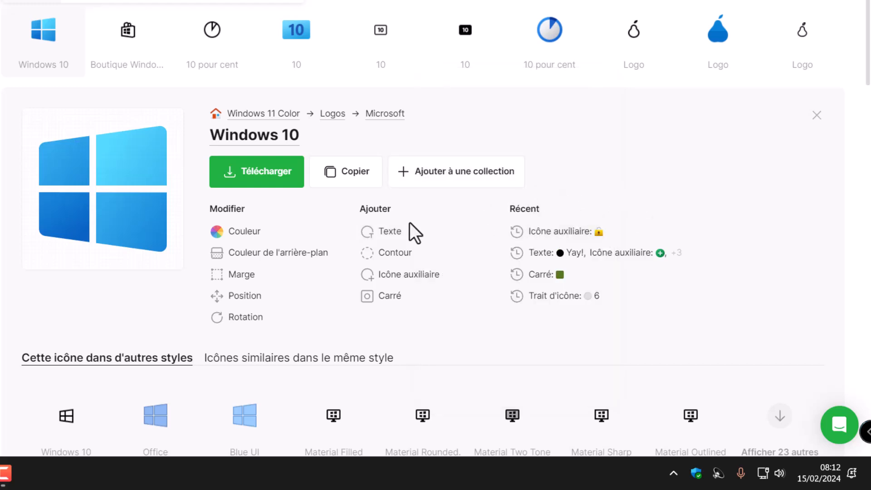
Add the text "windows" to the icon and colour it red #D32828.
{"action": "left_click", "coordinate": [379, 233]}
{"action": "left_click_drag", "start_coordinate": [483, 195], "coordinate": [432, 187]}
{"action": "type", "text": "wind"}
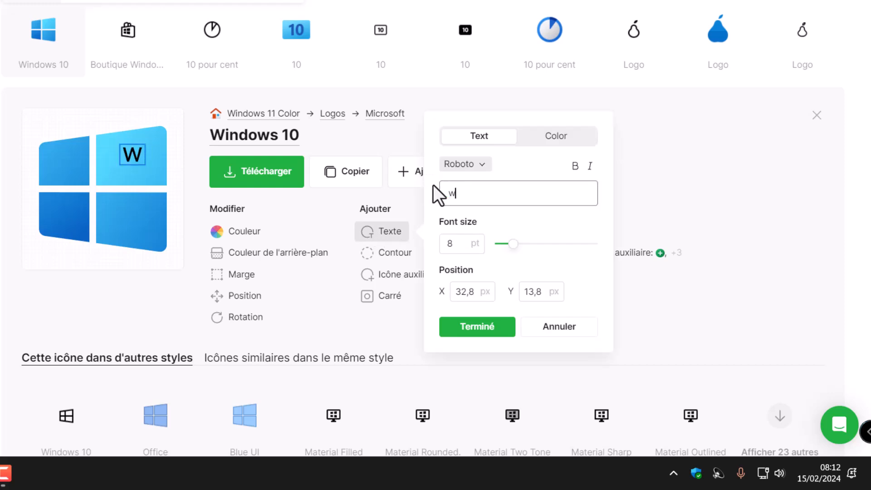
{"action": "type", "text": "ows"}
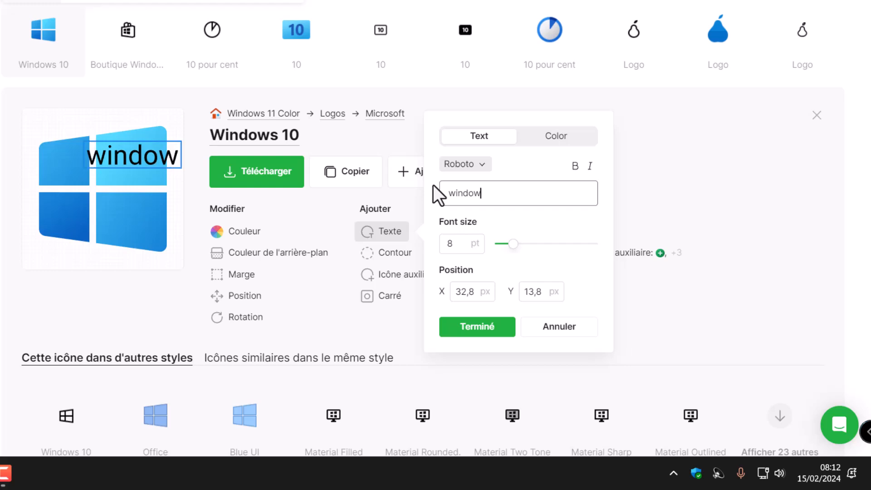
{"action": "left_click", "coordinate": [554, 138]}
{"action": "left_click", "coordinate": [568, 131]}
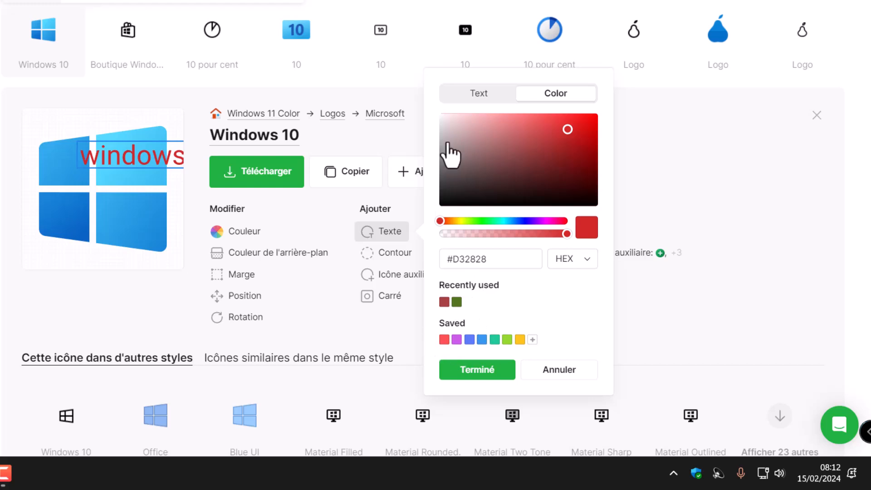
Set the text's font size to 5 pt, move it to the icon's centre at about X 22.2, Y 23.7 px, and apply it.
{"action": "left_click", "coordinate": [477, 93]}
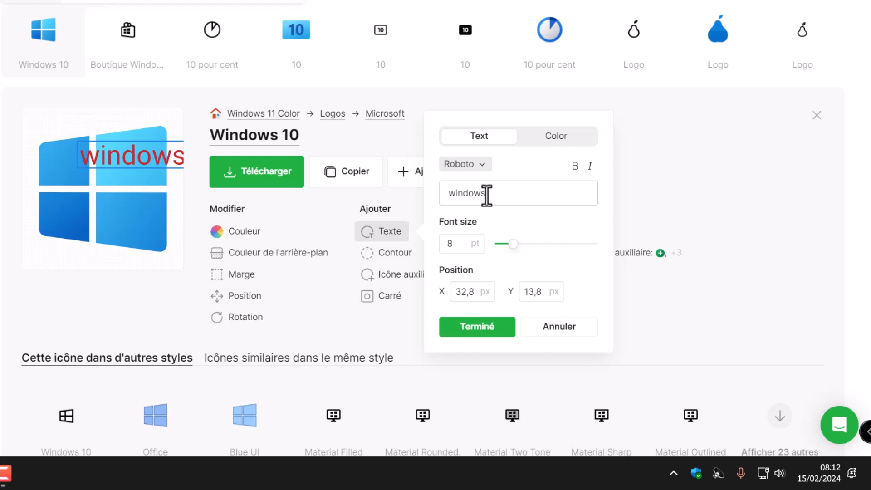
{"action": "left_click_drag", "start_coordinate": [459, 244], "coordinate": [431, 241]}
{"action": "type", "text": "5"}
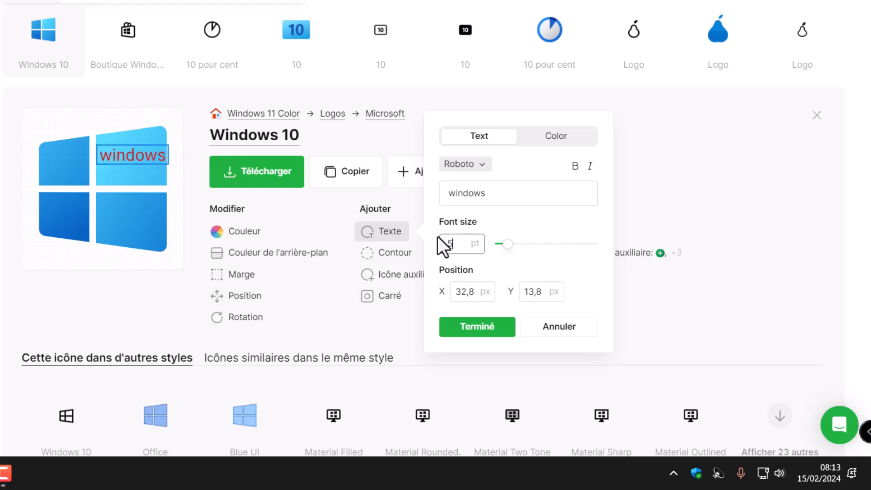
{"action": "left_click_drag", "start_coordinate": [146, 156], "coordinate": [116, 193]}
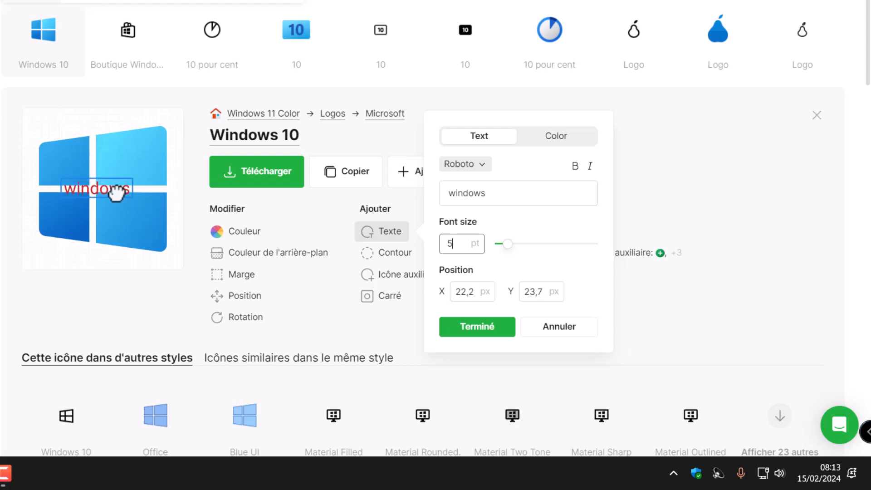
{"action": "left_click", "coordinate": [462, 332]}
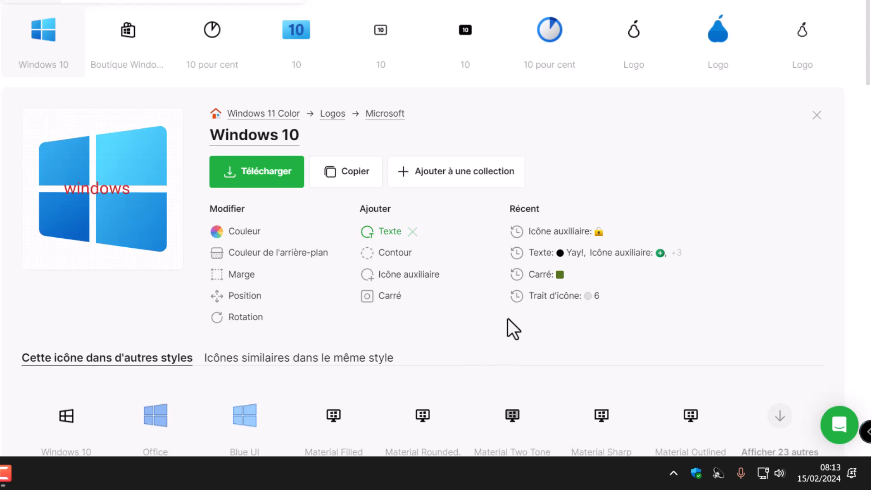
Try a contour around the icon and text in the brownish red #996363, then discard it.
{"action": "left_click", "coordinate": [376, 254]}
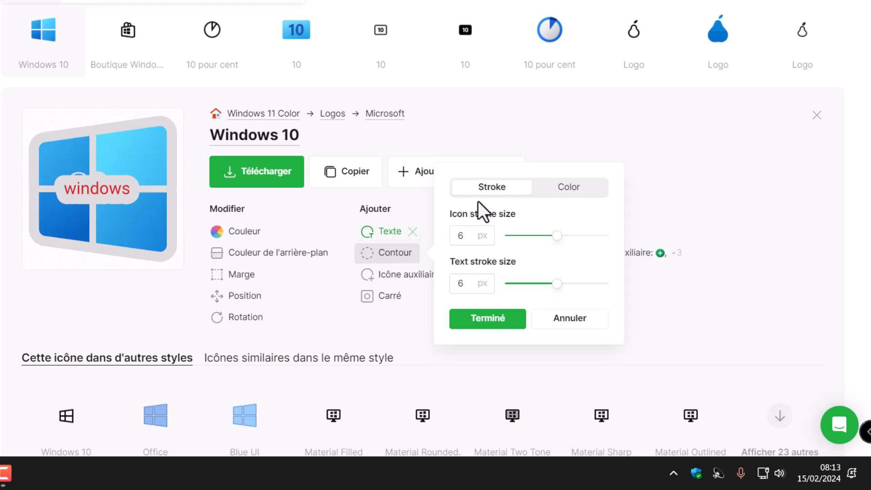
{"action": "left_click", "coordinate": [563, 188]}
{"action": "left_click_drag", "start_coordinate": [562, 181], "coordinate": [505, 171]}
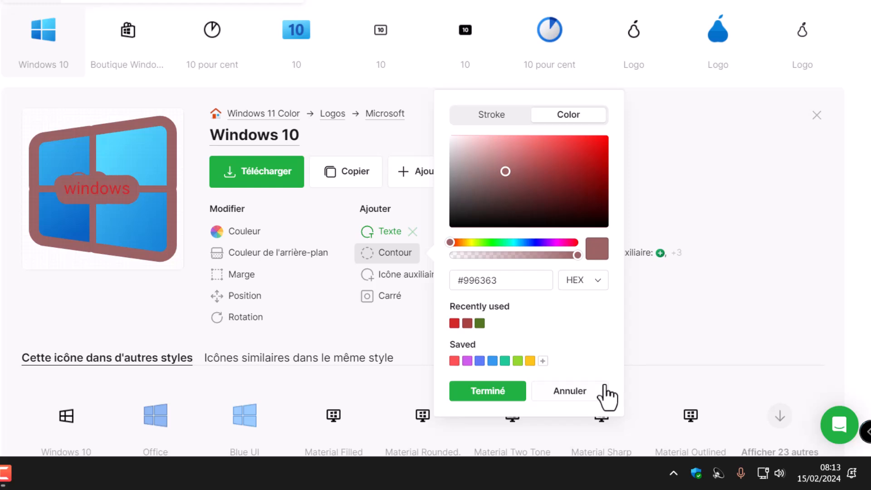
{"action": "left_click", "coordinate": [576, 393]}
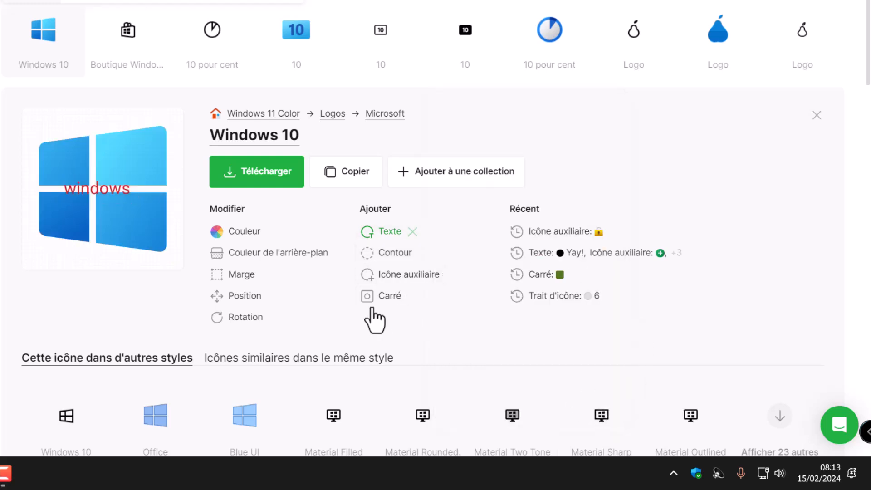
Add the red circled-cross subicon over the logo's upper-right pane, set its size to 8 px, and apply it.
{"action": "left_click", "coordinate": [380, 276]}
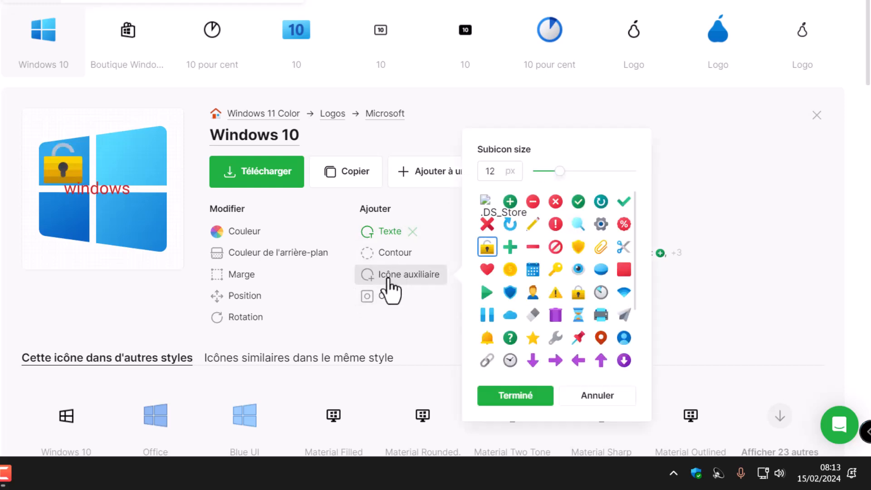
{"action": "left_click", "coordinate": [554, 204]}
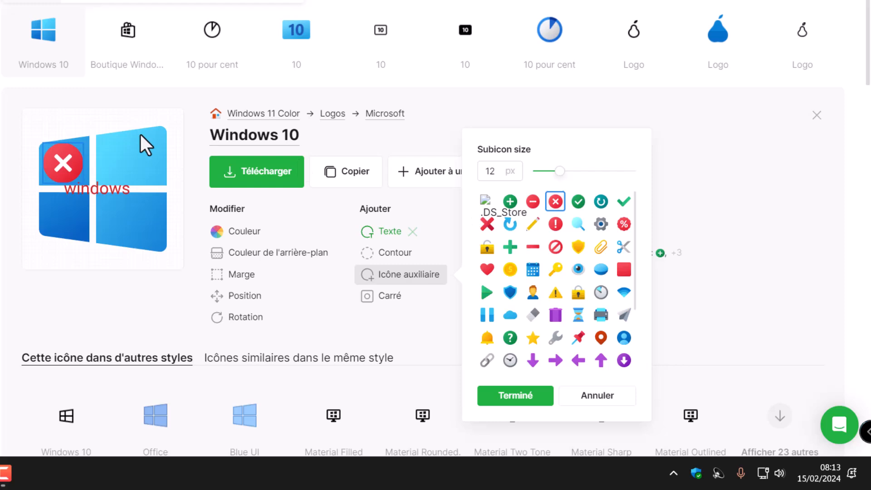
{"action": "left_click_drag", "start_coordinate": [67, 169], "coordinate": [135, 161]}
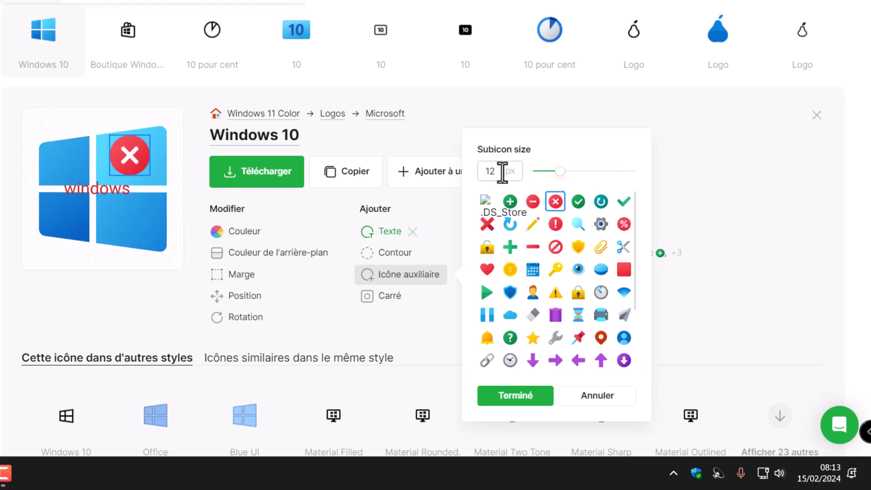
{"action": "left_click_drag", "start_coordinate": [500, 171], "coordinate": [484, 170]}
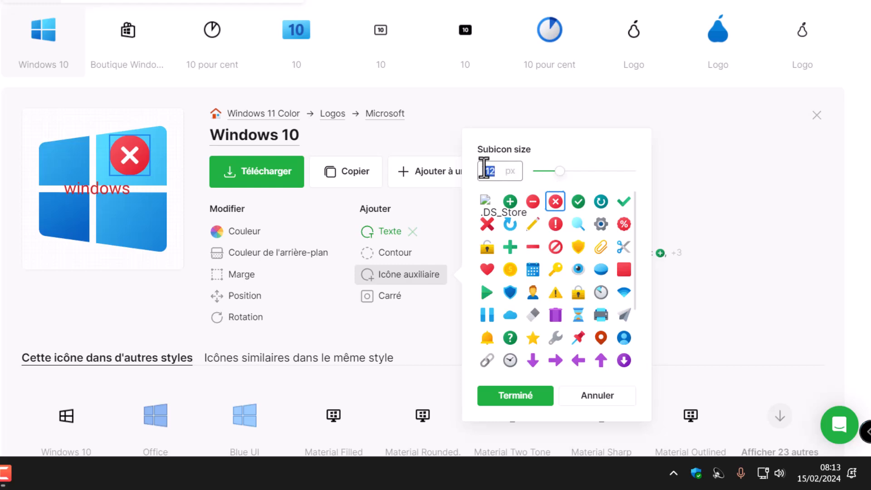
{"action": "type", "text": "8"}
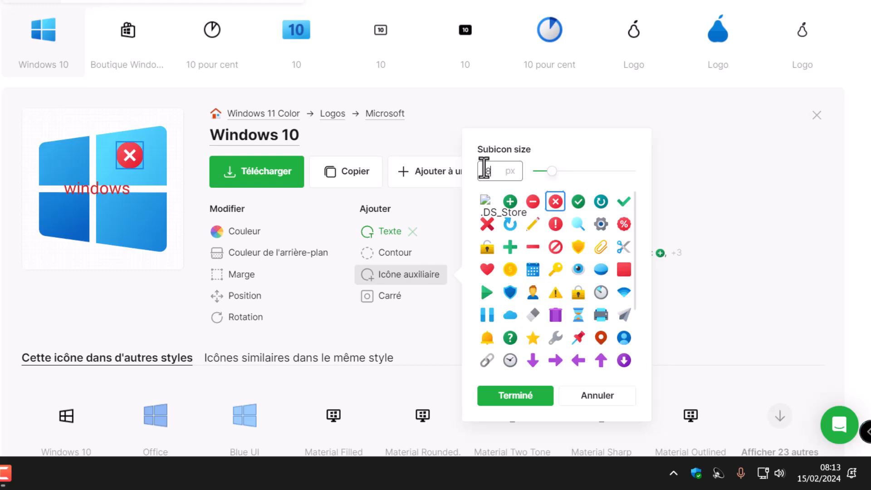
{"action": "left_click", "coordinate": [505, 398]}
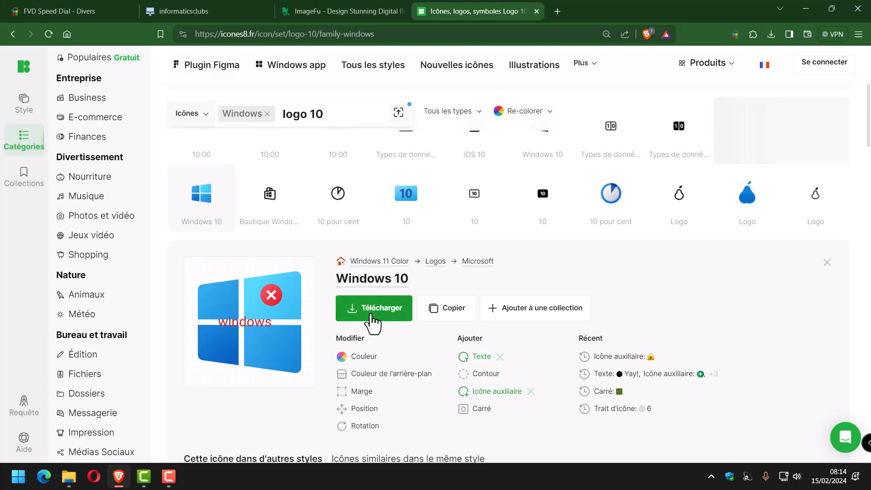
Download the customised icon as a 48×48 PNG named icone001 into the bouton-perso folder, and dismiss the link reminder.
{"action": "left_click", "coordinate": [376, 313]}
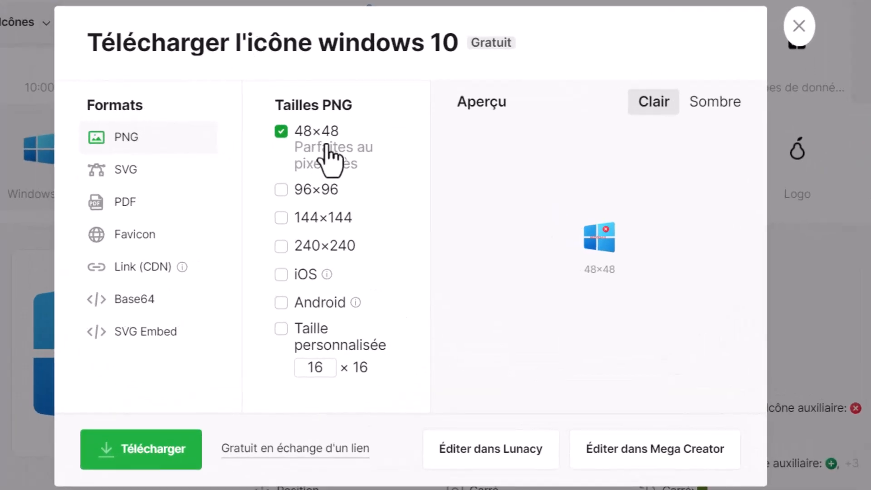
{"action": "left_click", "coordinate": [147, 454]}
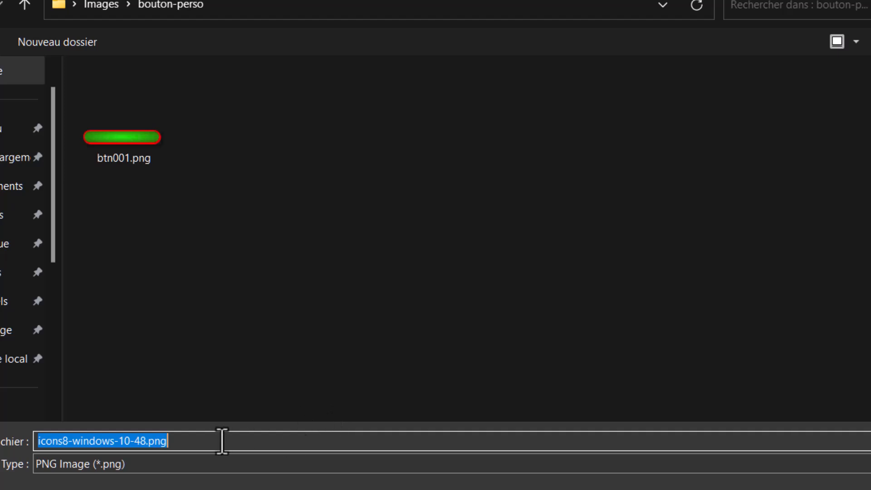
{"action": "left_click_drag", "start_coordinate": [241, 445], "coordinate": [35, 425]}
{"action": "type", "text": "icone"}
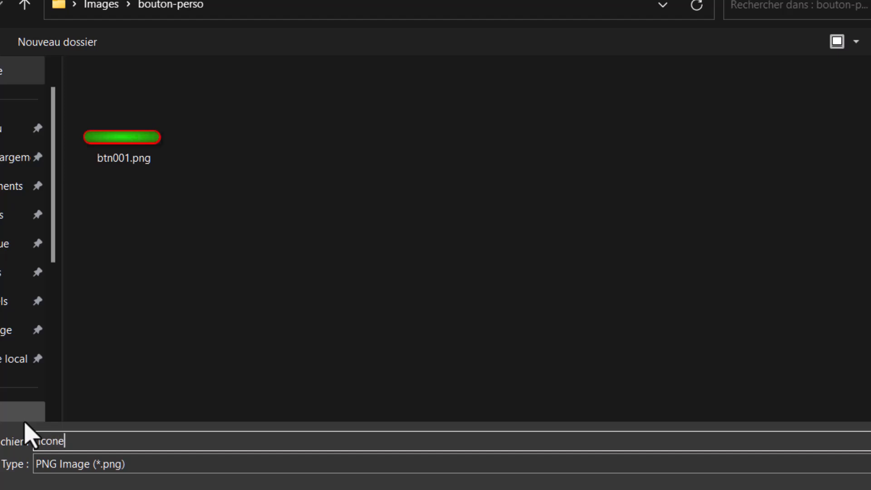
{"action": "type", "text": "001"}
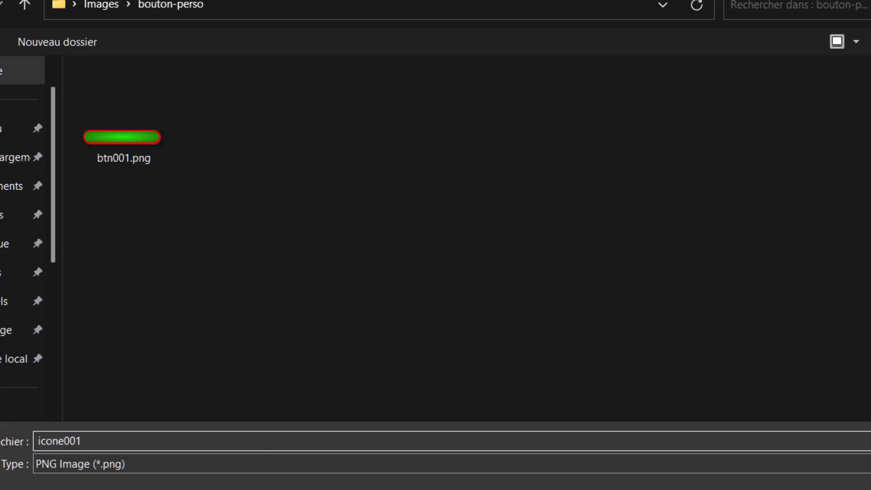
{"action": "key", "text": "Return"}
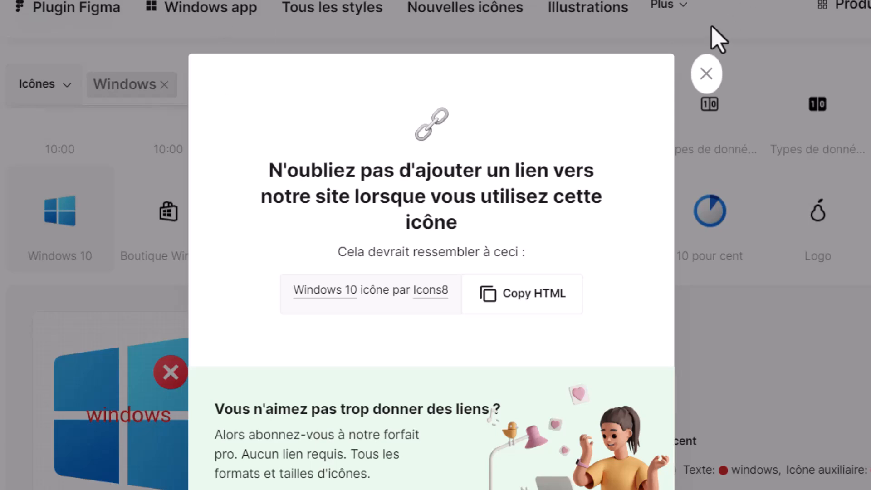
{"action": "left_click", "coordinate": [706, 73]}
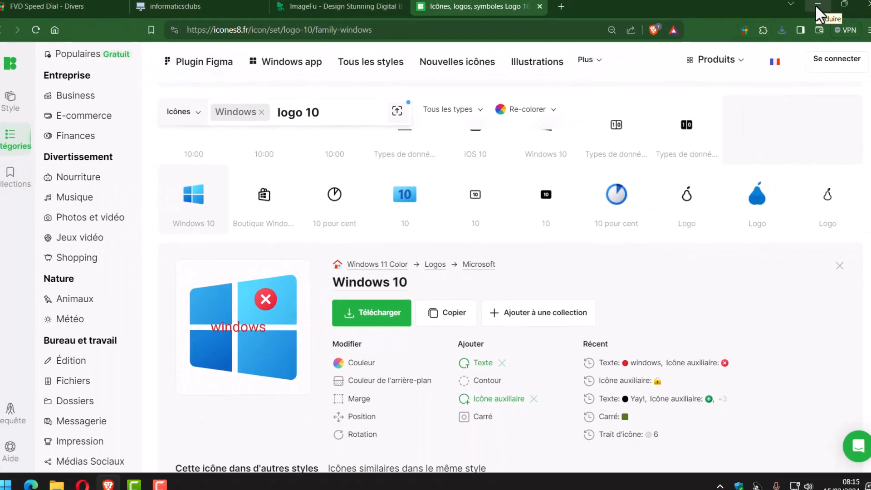
View the saved images in the Images > bouton-perso folder in File Explorer, and launch XnView MP.
{"action": "left_click", "coordinate": [67, 475]}
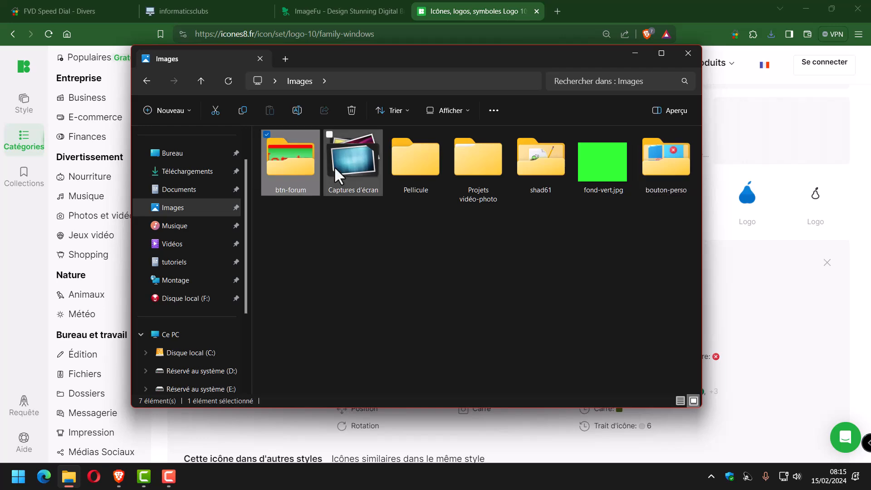
{"action": "double_click", "coordinate": [666, 171]}
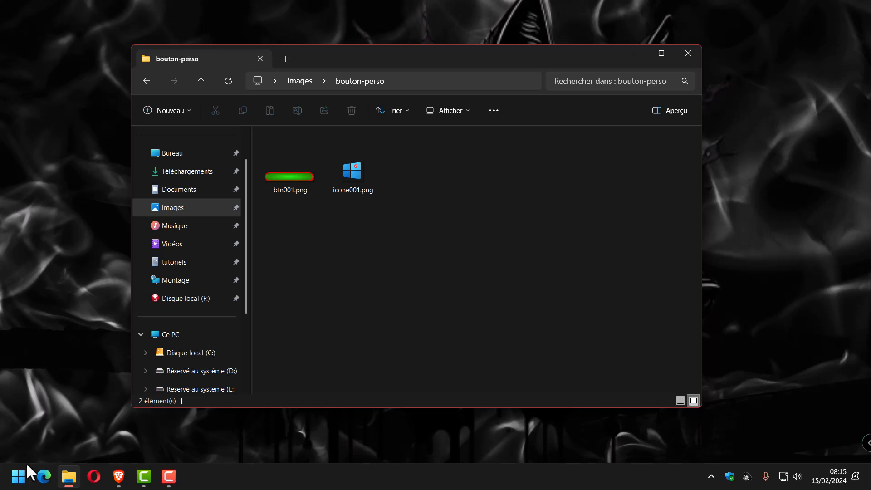
{"action": "left_click", "coordinate": [18, 478]}
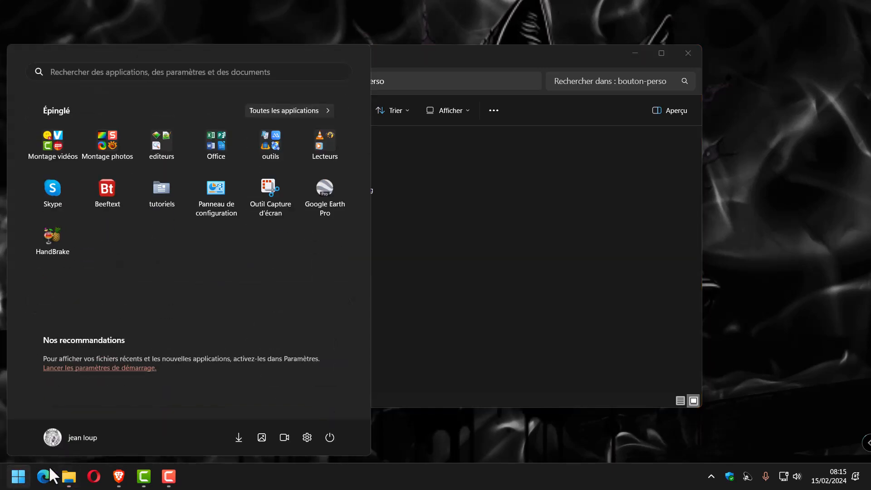
{"action": "left_click", "coordinate": [107, 143]}
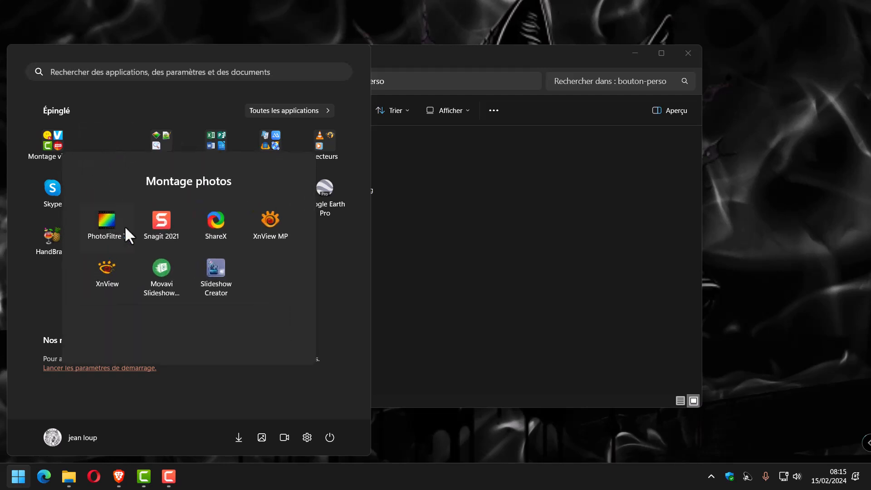
{"action": "left_click", "coordinate": [273, 224]}
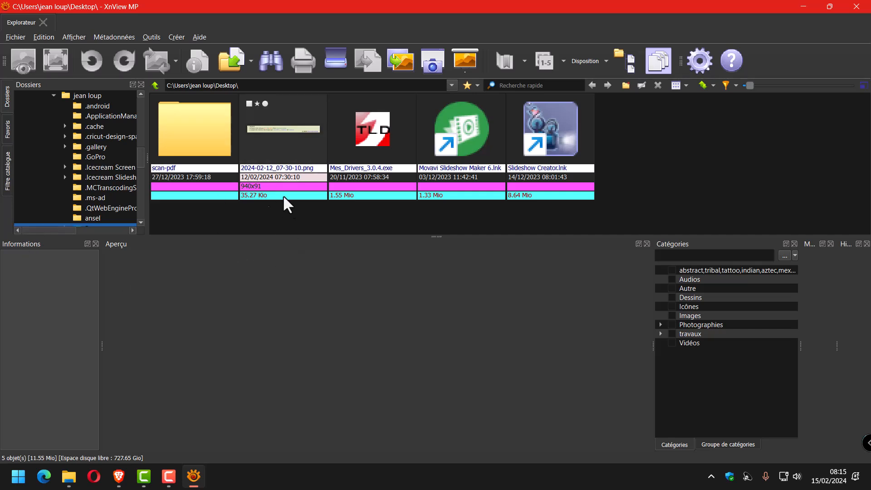
Browse to the bouton-perso folder inside Images and open btn001.png for editing.
{"action": "scroll", "coordinate": [40, 149], "scroll_direction": "up", "scroll_amount": 10}
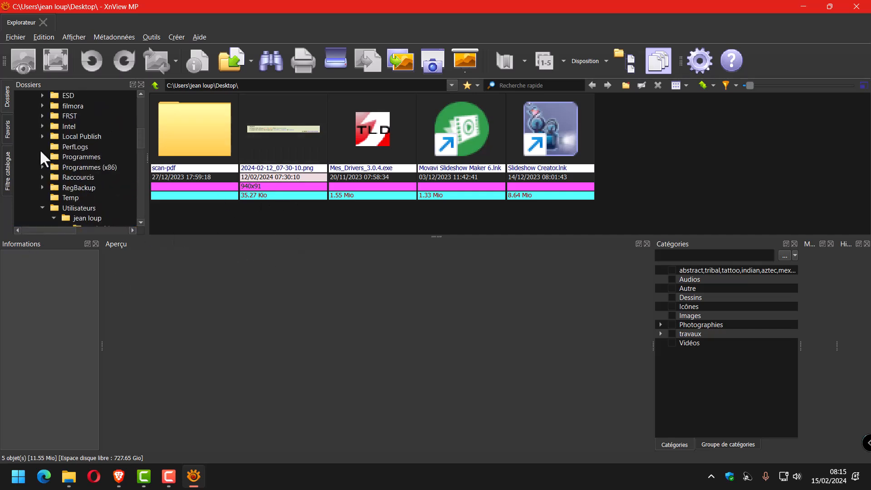
{"action": "scroll", "coordinate": [41, 154], "scroll_direction": "up", "scroll_amount": 2}
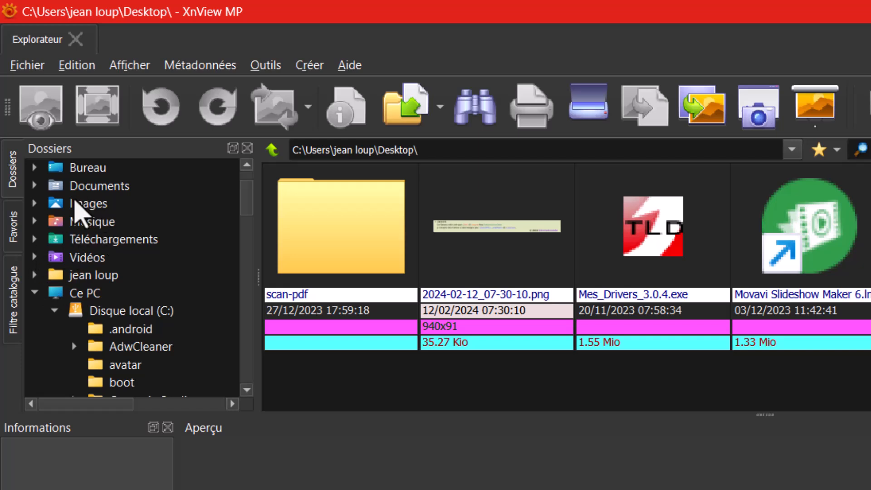
{"action": "left_click", "coordinate": [82, 208]}
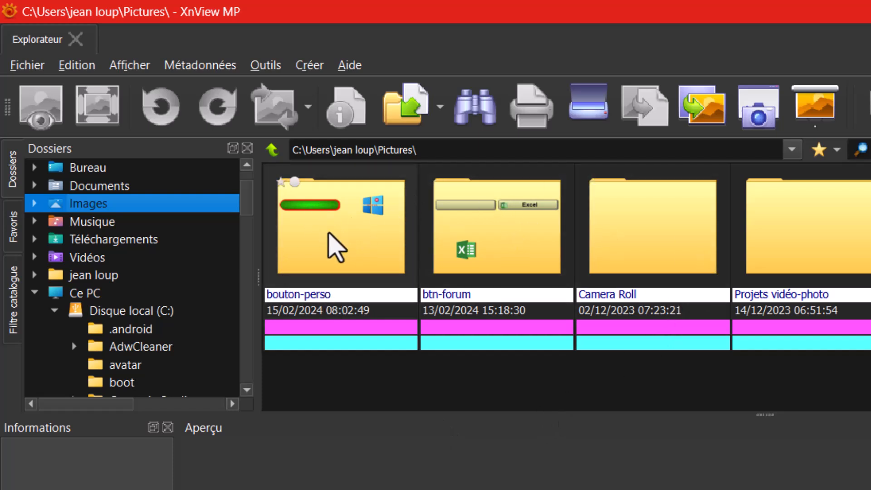
{"action": "double_click", "coordinate": [336, 247]}
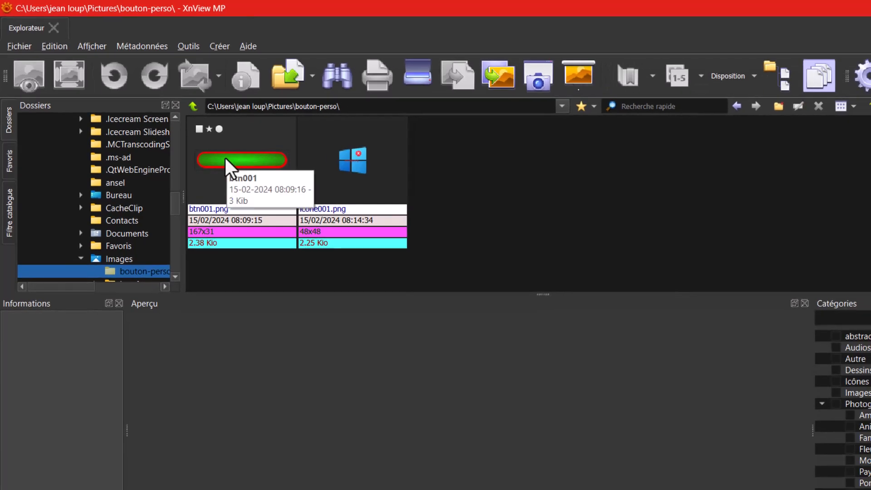
{"action": "left_click", "coordinate": [230, 169]}
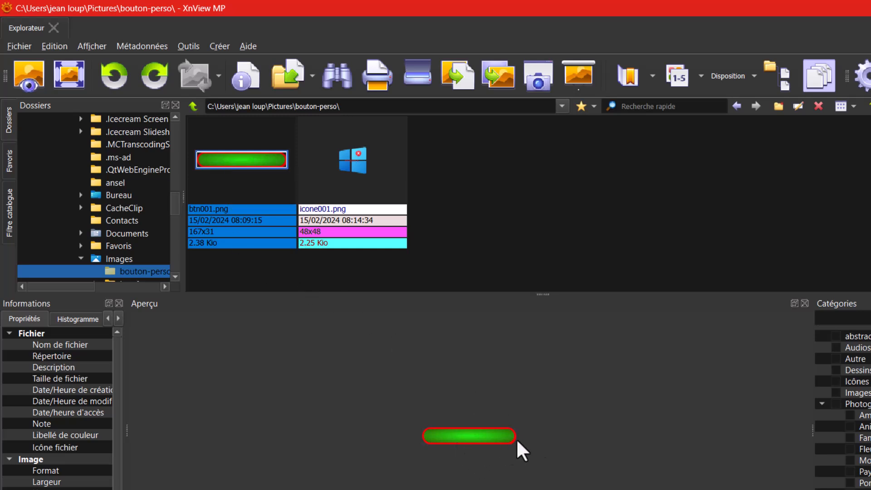
{"action": "double_click", "coordinate": [461, 434]}
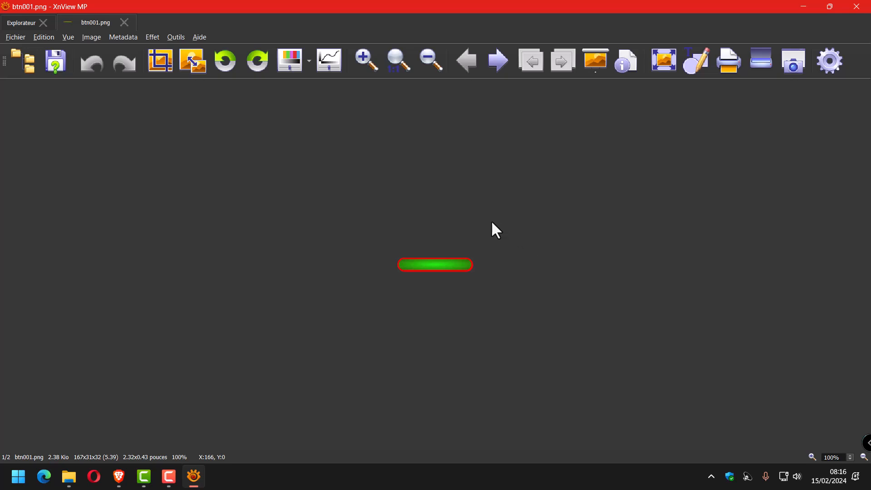
{"action": "scroll", "coordinate": [508, 246], "scroll_direction": "up", "scroll_amount": 5}
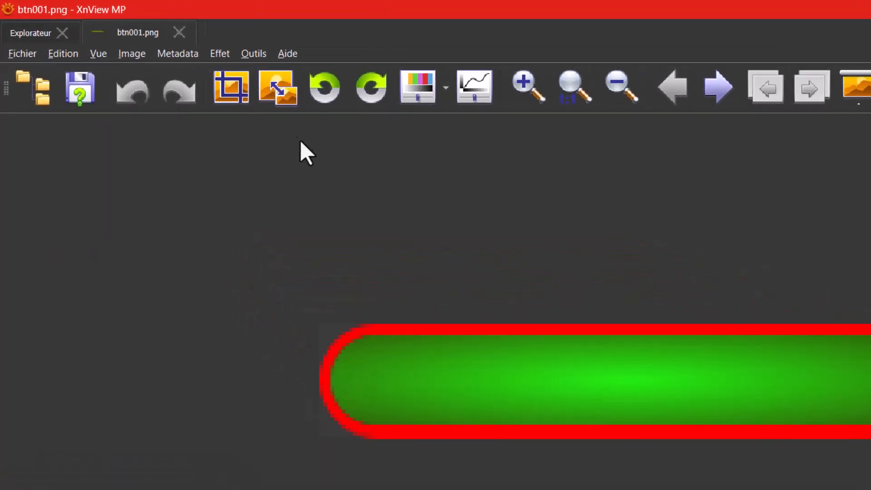
Resize the button image to 160 × 24 pixels without preserving the aspect ratio.
{"action": "left_click", "coordinate": [131, 54]}
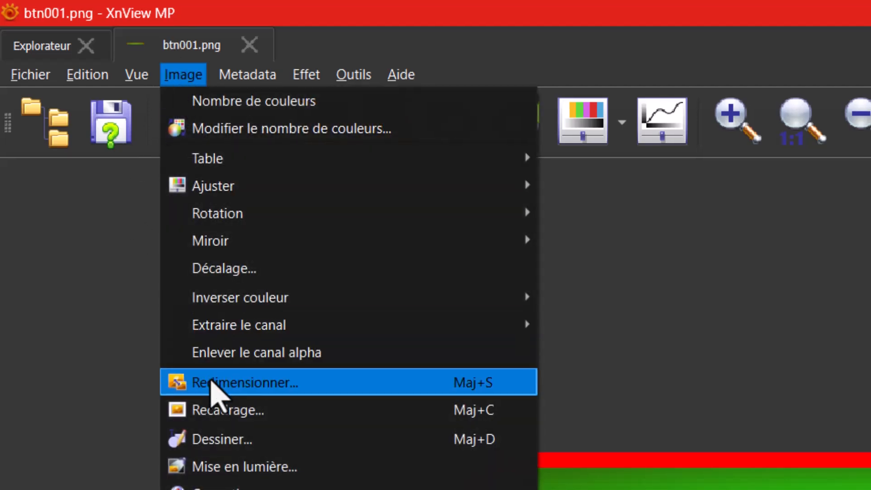
{"action": "left_click", "coordinate": [218, 383]}
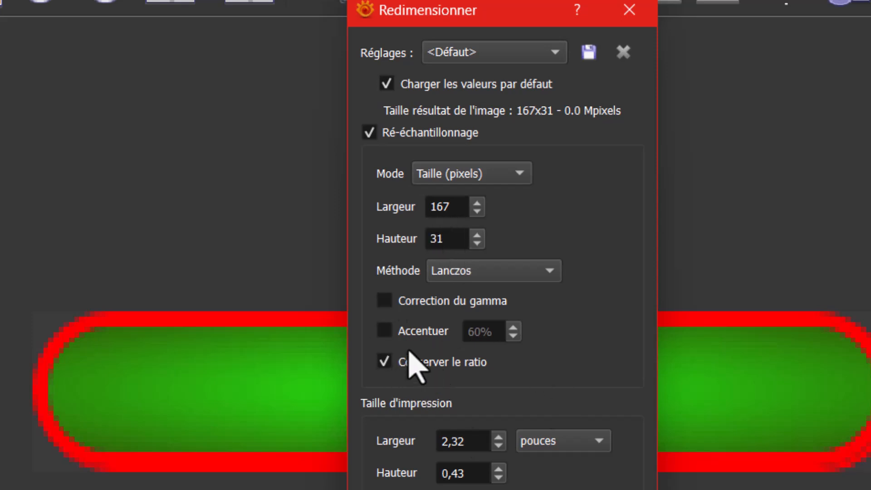
{"action": "left_click", "coordinate": [384, 361]}
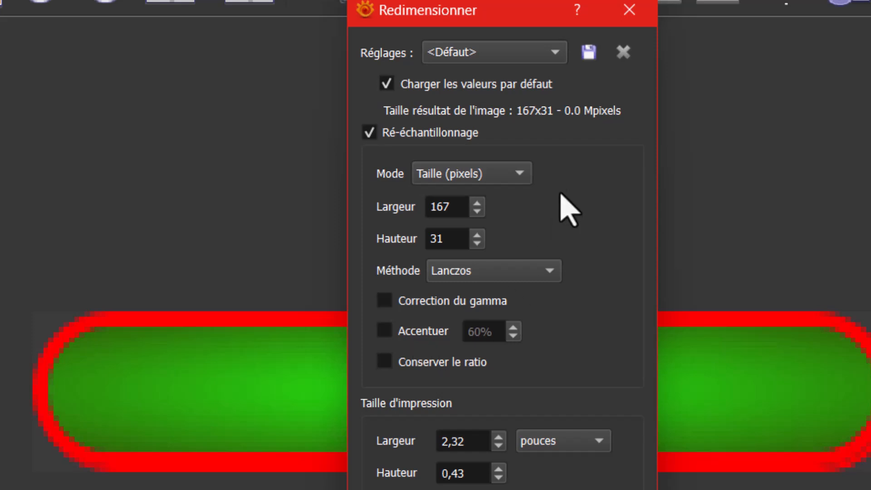
{"action": "left_click", "coordinate": [449, 206]}
{"action": "left_click_drag", "start_coordinate": [449, 207], "coordinate": [423, 204]}
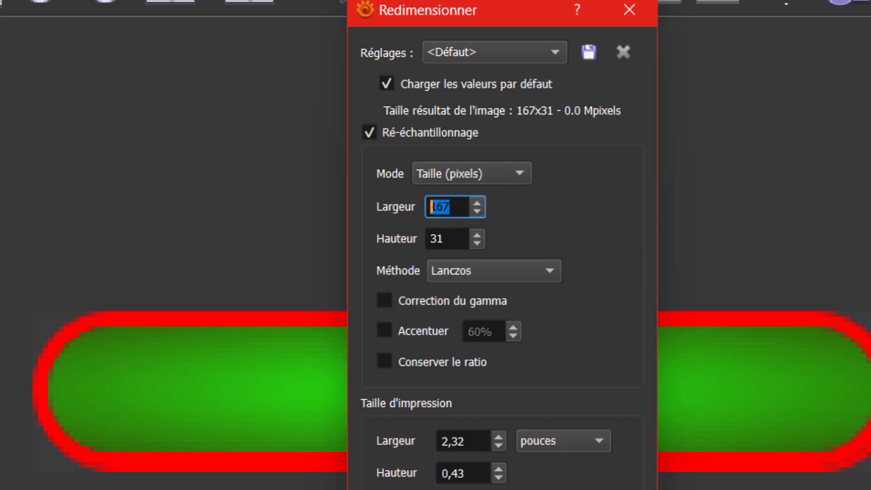
{"action": "type", "text": "160"}
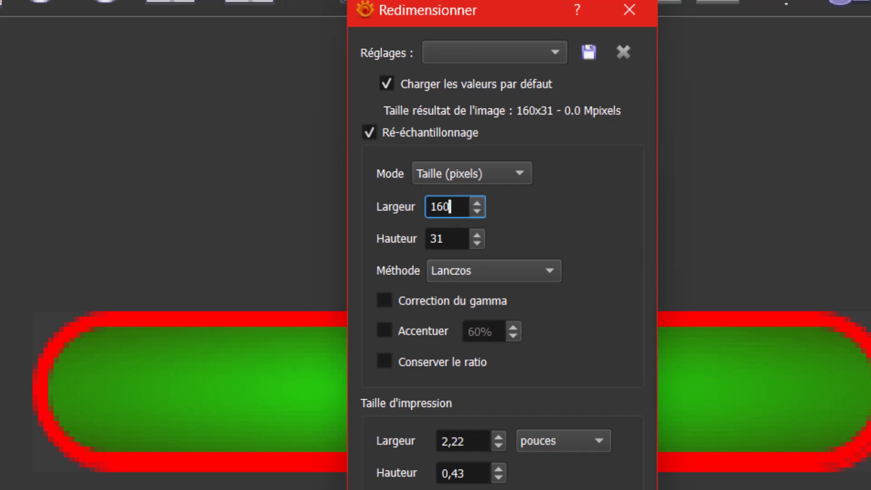
{"action": "left_click", "coordinate": [443, 236]}
{"action": "left_click_drag", "start_coordinate": [443, 235], "coordinate": [408, 236]}
{"action": "type", "text": "24"}
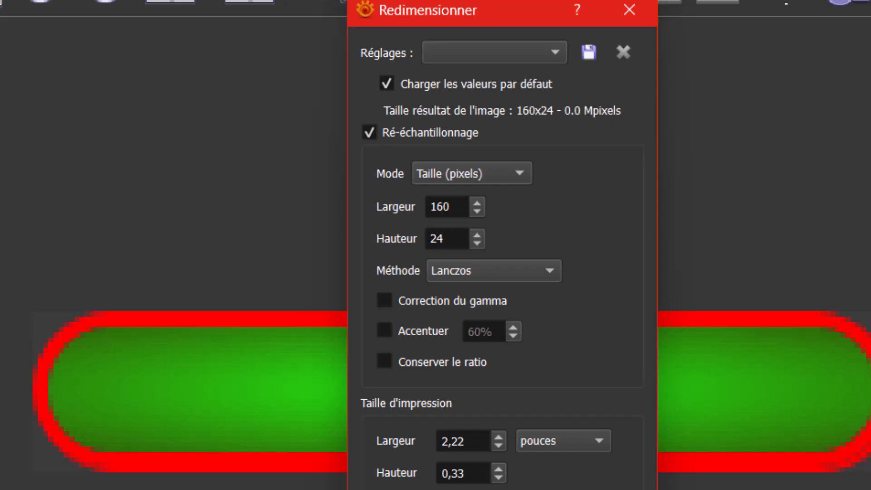
{"action": "key", "text": "Return"}
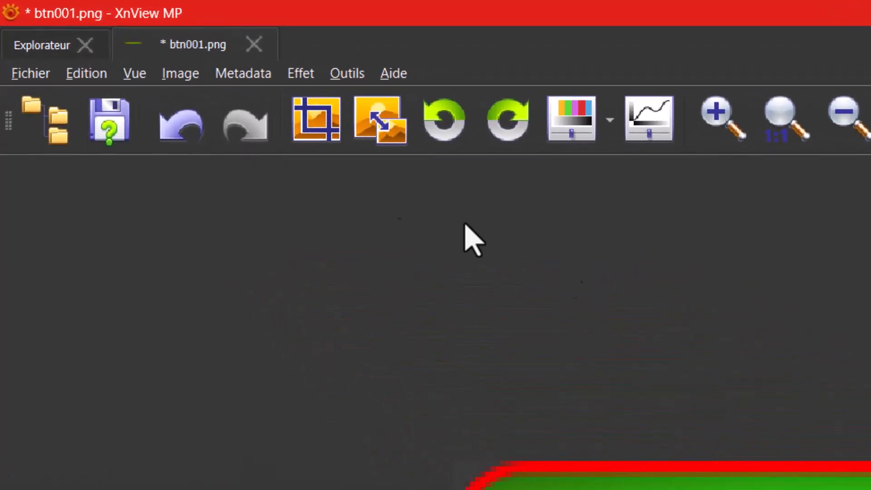
Add icone001.png from the bouton-perso folder inside Images to the button as a watermark.
{"action": "left_click", "coordinate": [92, 75]}
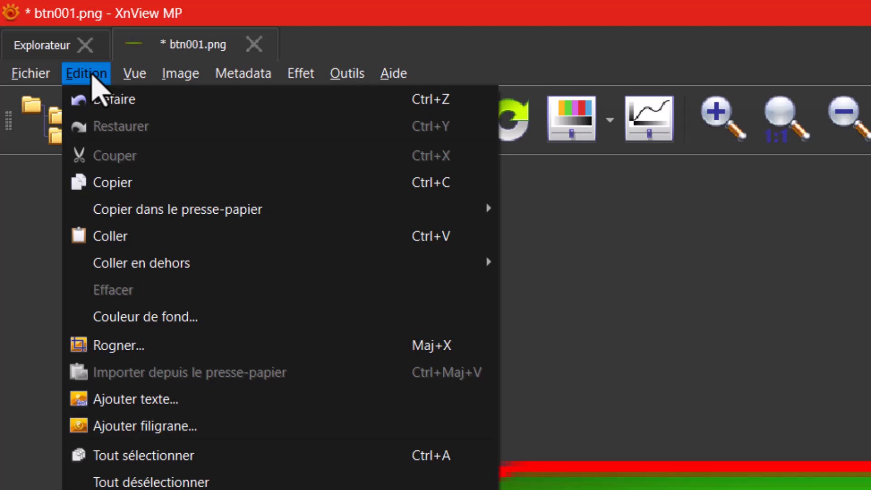
{"action": "left_click", "coordinate": [136, 427]}
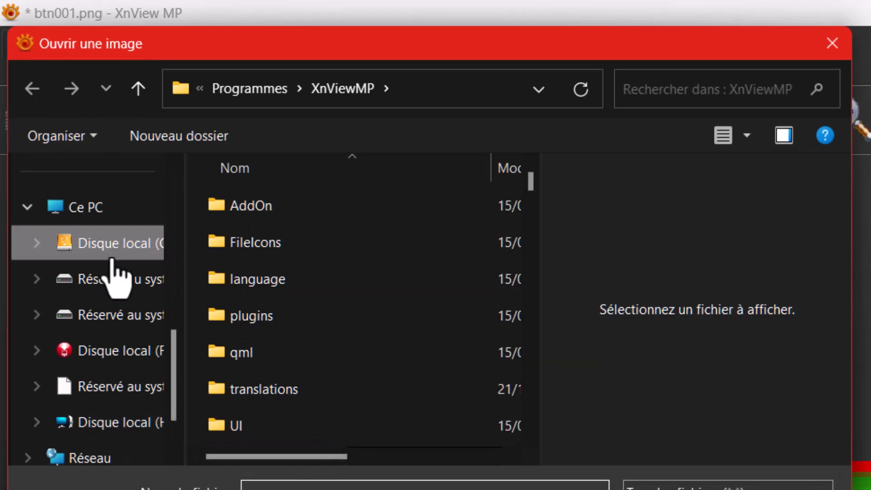
{"action": "scroll", "coordinate": [108, 272], "scroll_direction": "up", "scroll_amount": 5}
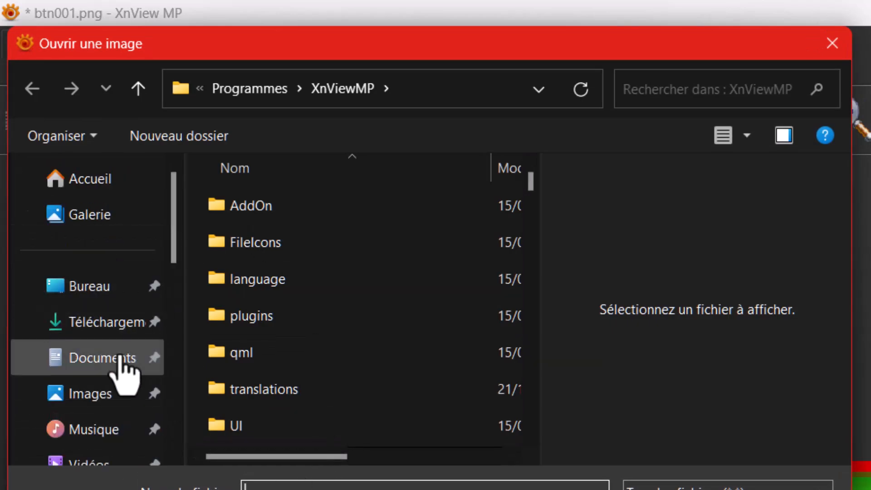
{"action": "left_click", "coordinate": [90, 396]}
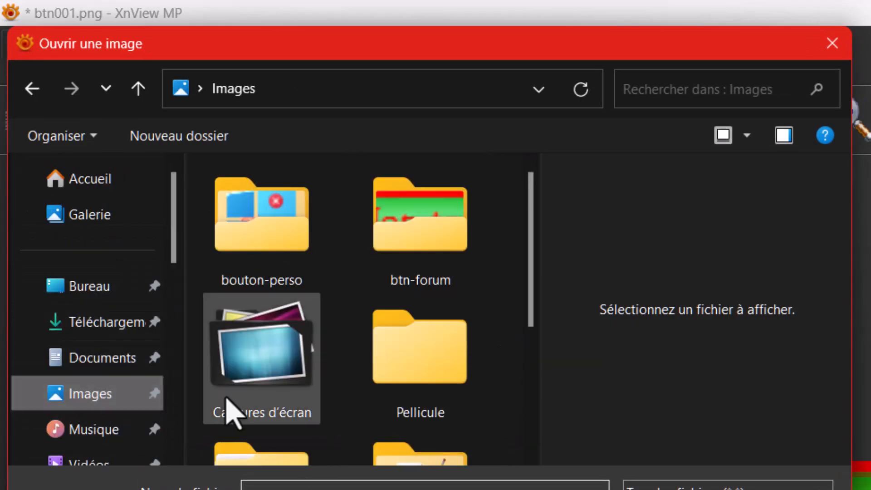
{"action": "double_click", "coordinate": [270, 220]}
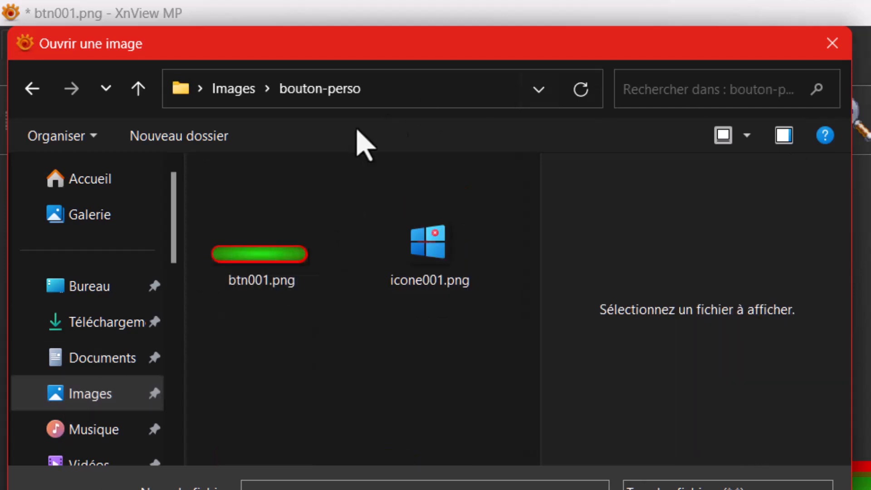
{"action": "left_click", "coordinate": [427, 259]}
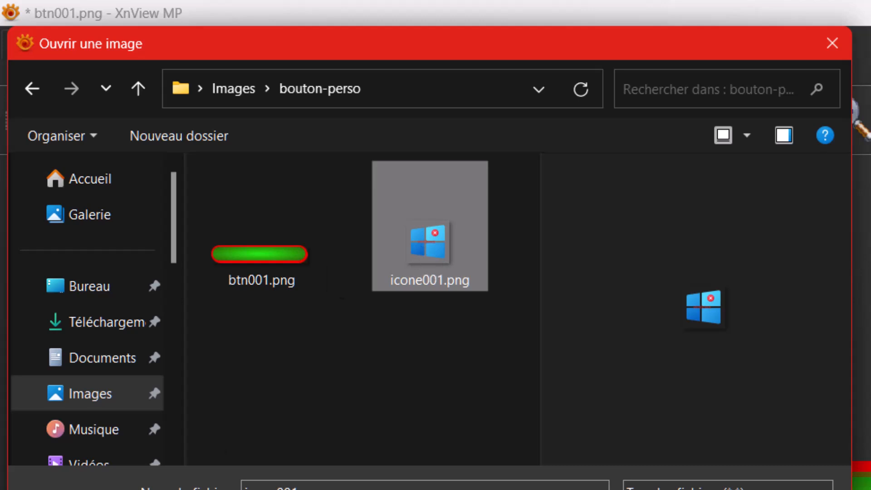
{"action": "key", "text": "Return"}
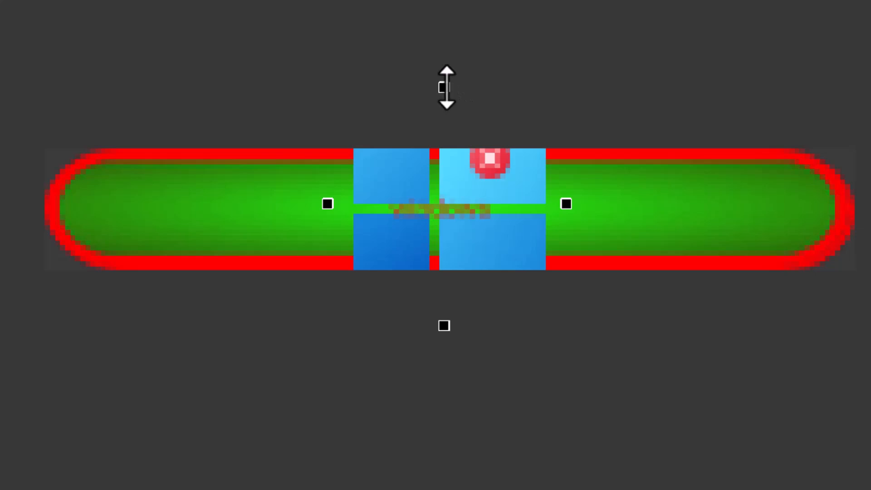
Shrink the Windows icon to fit inside the button's red border, place it near the left end, and apply it.
{"action": "left_click_drag", "start_coordinate": [446, 88], "coordinate": [447, 88]}
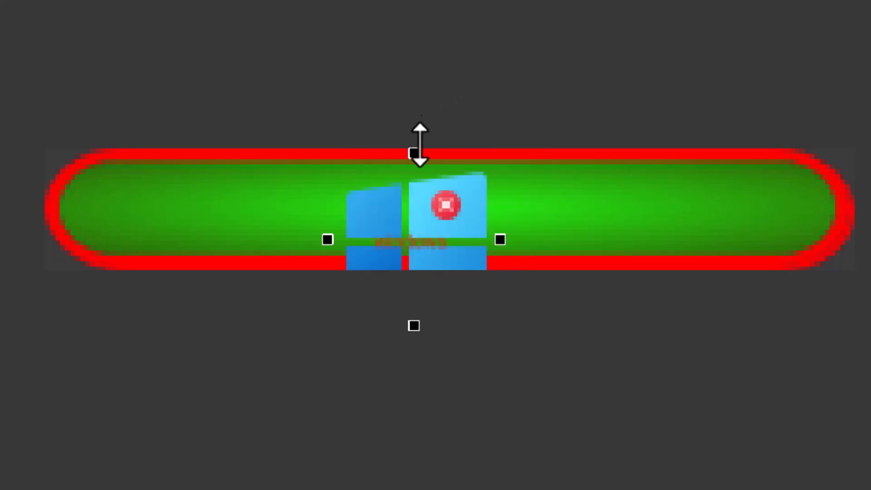
{"action": "left_click_drag", "start_coordinate": [414, 153], "coordinate": [403, 181]}
{"action": "left_click_drag", "start_coordinate": [412, 235], "coordinate": [182, 188]}
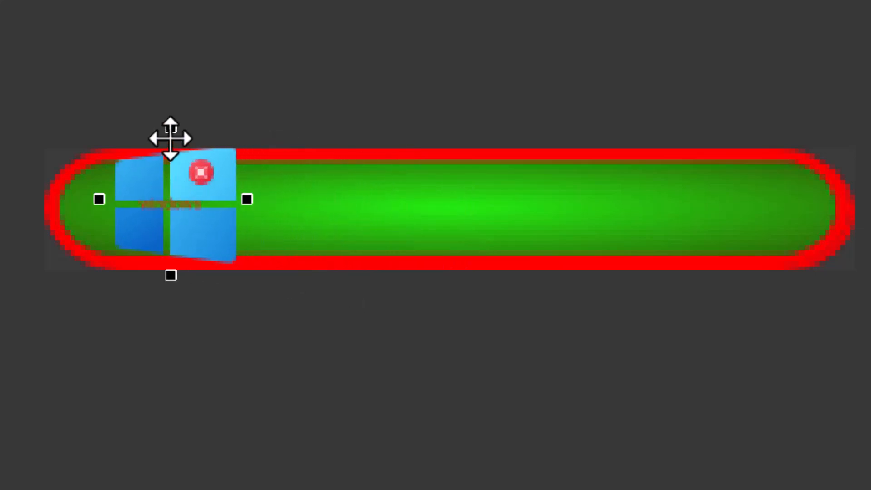
{"action": "left_click_drag", "start_coordinate": [170, 128], "coordinate": [159, 159]}
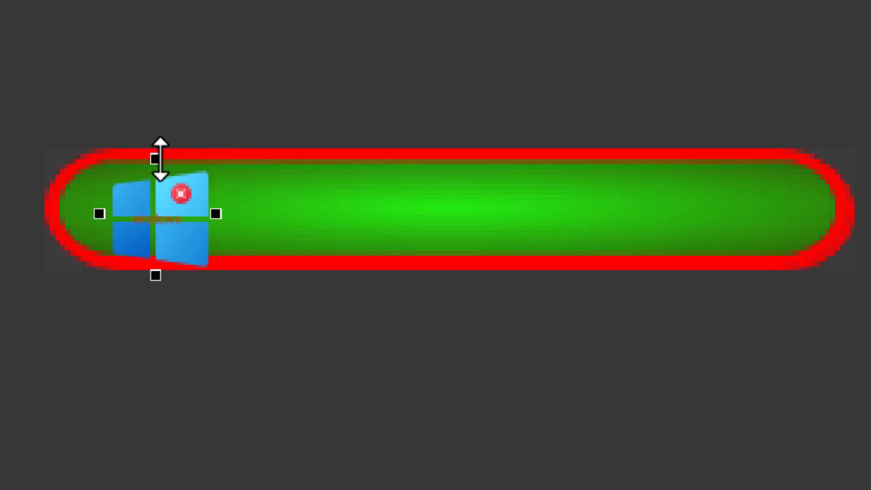
{"action": "left_click_drag", "start_coordinate": [160, 207], "coordinate": [160, 192]}
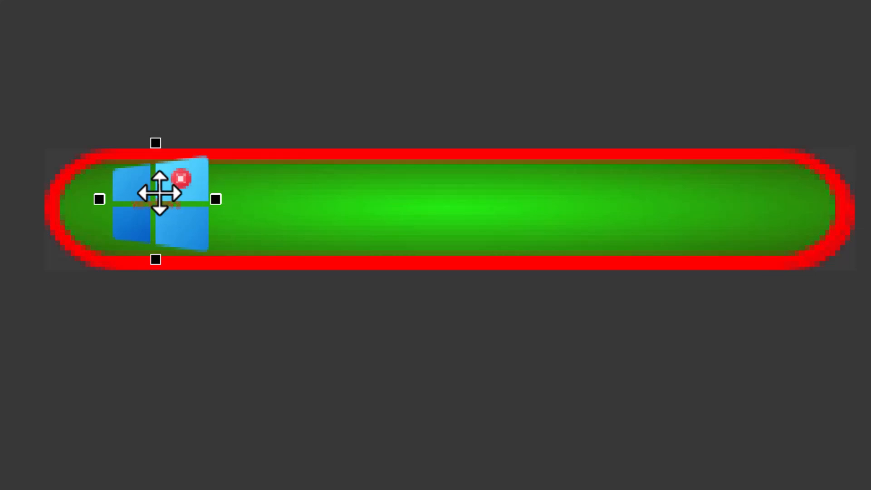
{"action": "left_click_drag", "start_coordinate": [155, 145], "coordinate": [155, 147]}
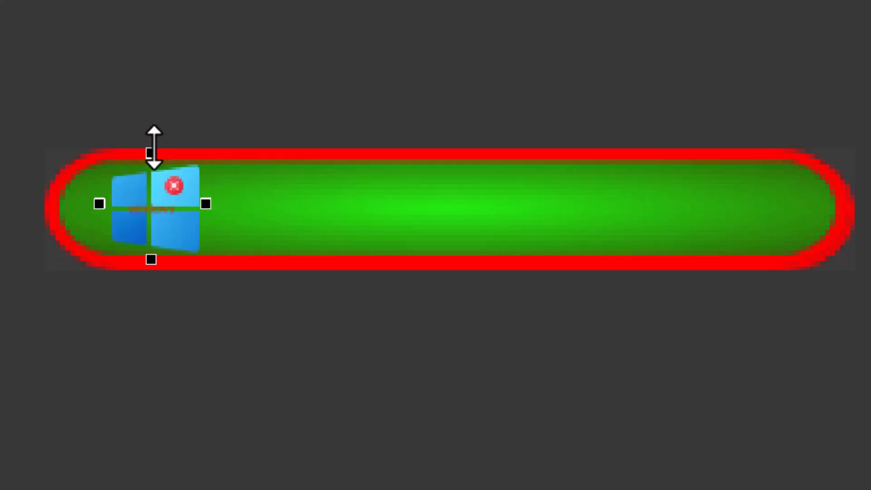
{"action": "left_click_drag", "start_coordinate": [149, 195], "coordinate": [144, 191]}
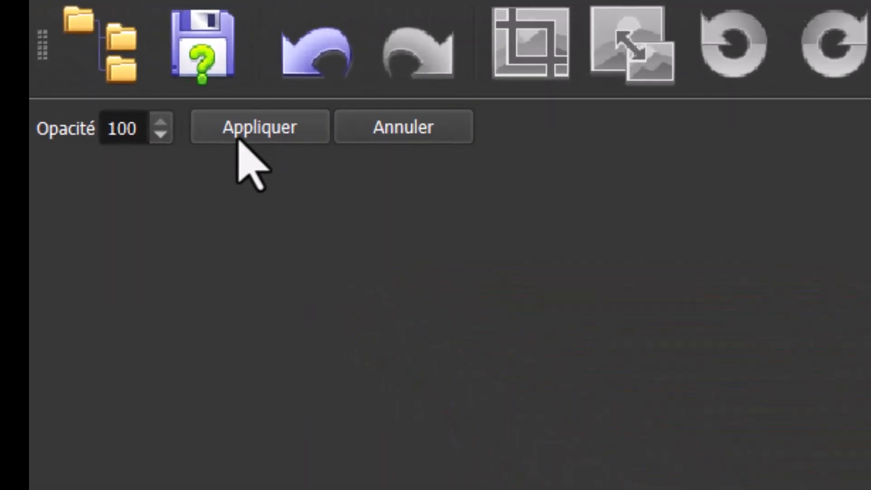
{"action": "left_click", "coordinate": [268, 129]}
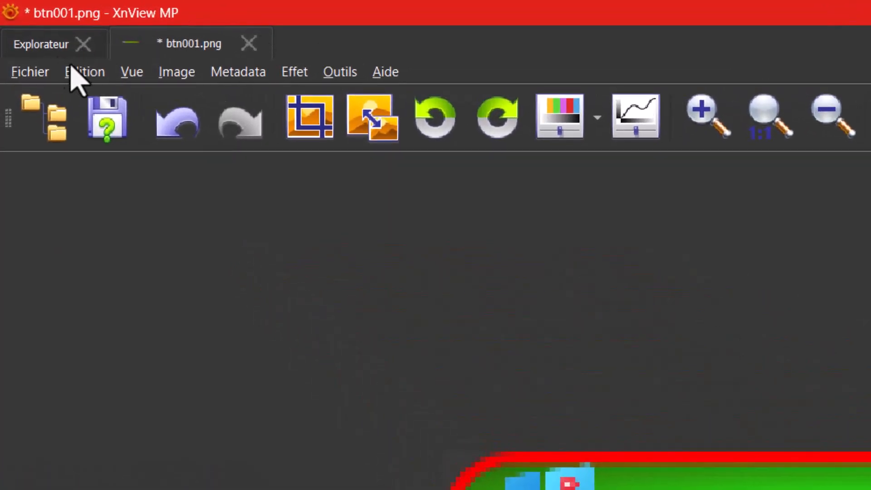
Add the text "Mon bouton" to the image in place of the placeholder and position it beside the icon.
{"action": "left_click", "coordinate": [89, 73]}
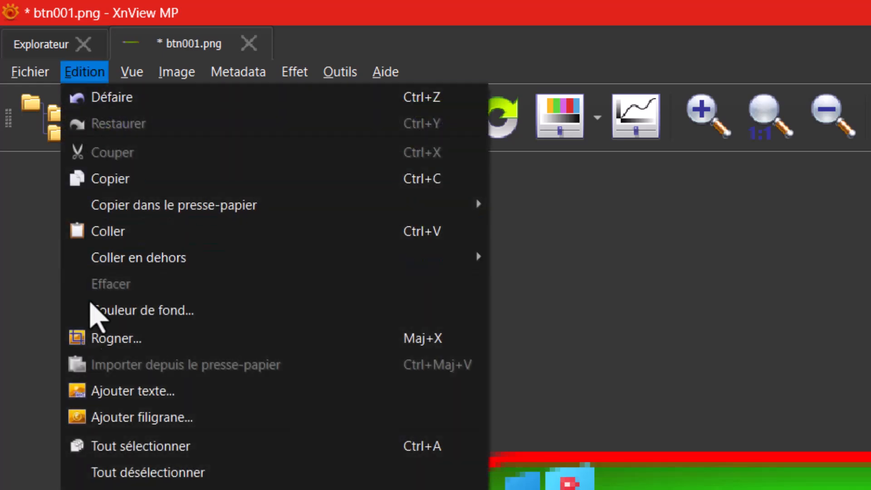
{"action": "left_click", "coordinate": [113, 393]}
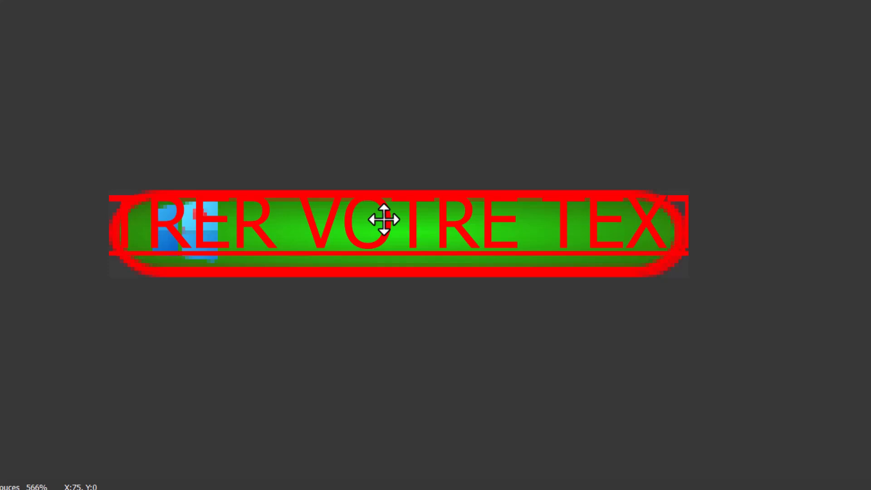
{"action": "key", "text": "Delete"}
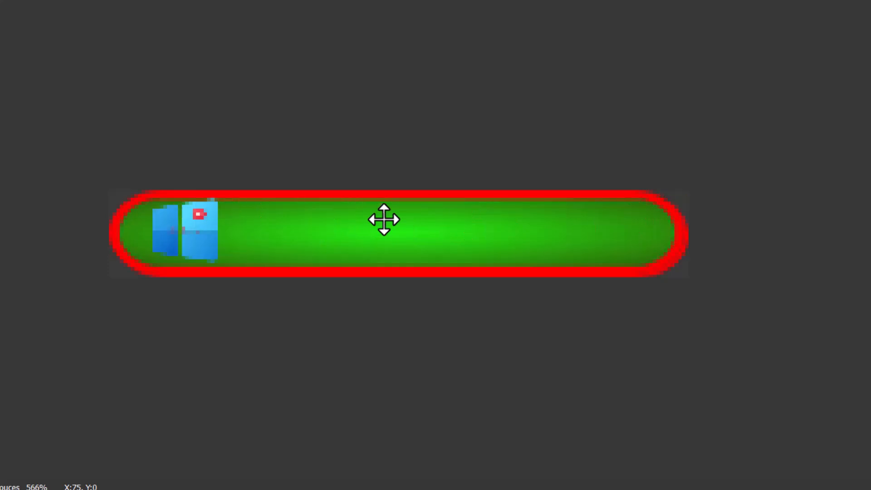
{"action": "type", "text": "n bouto"}
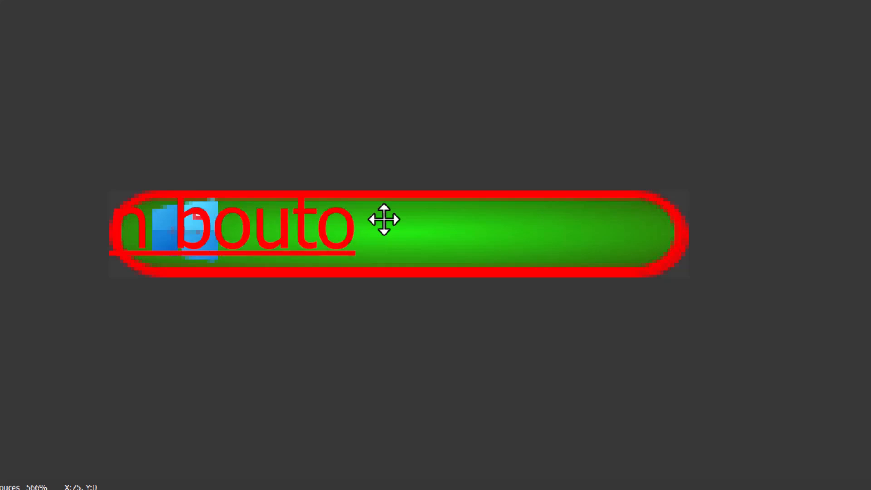
{"action": "type", "text": "n"}
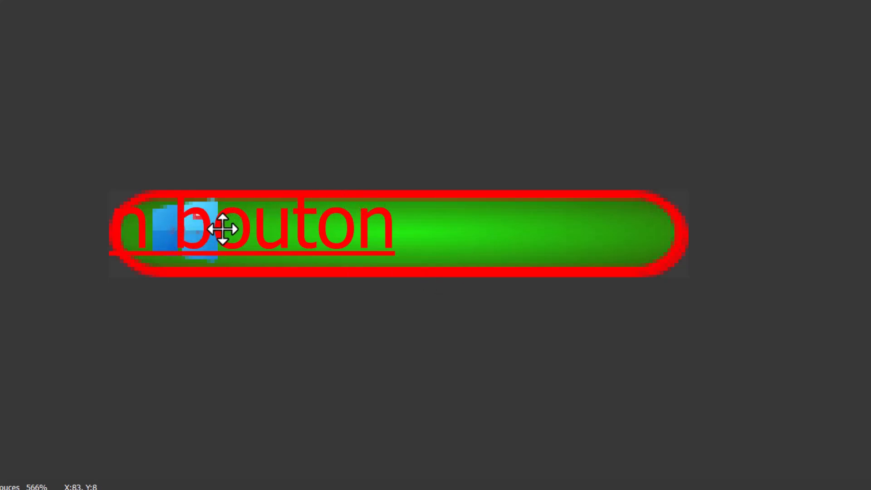
{"action": "left_click_drag", "start_coordinate": [222, 229], "coordinate": [468, 238]}
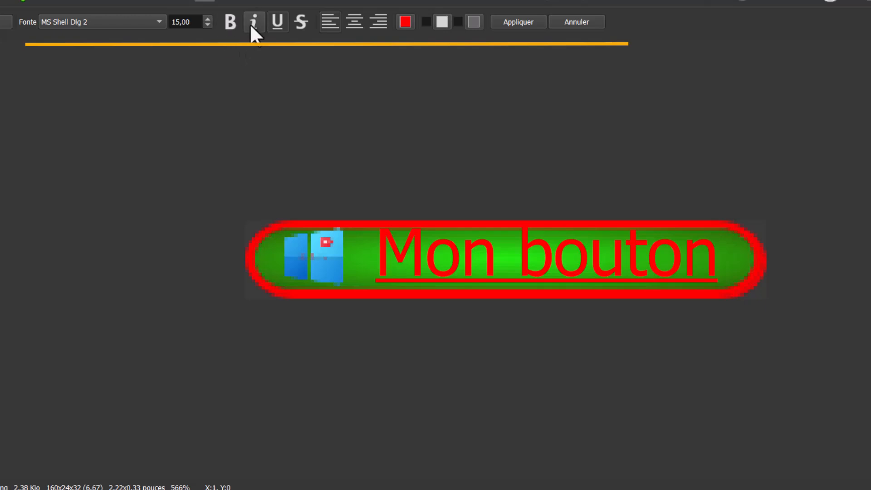
Try a teal #00aa7f background behind the text, and turn the background off again.
{"action": "left_click", "coordinate": [429, 22]}
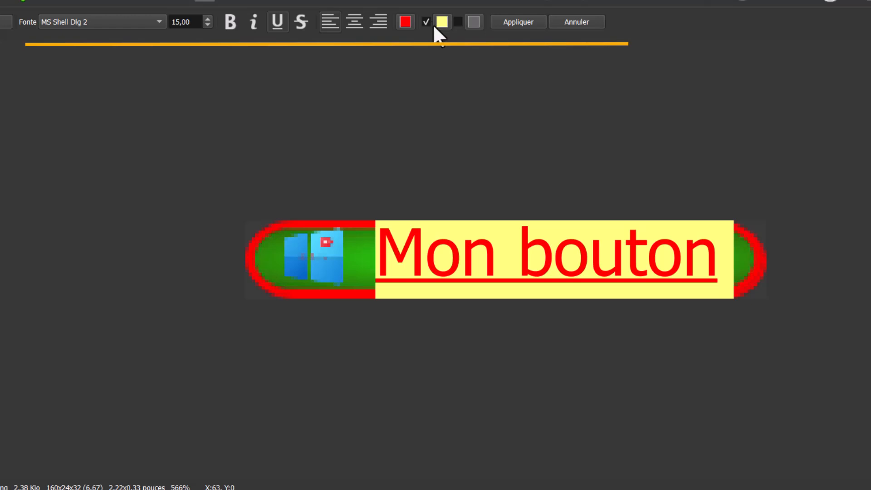
{"action": "left_click", "coordinate": [443, 22]}
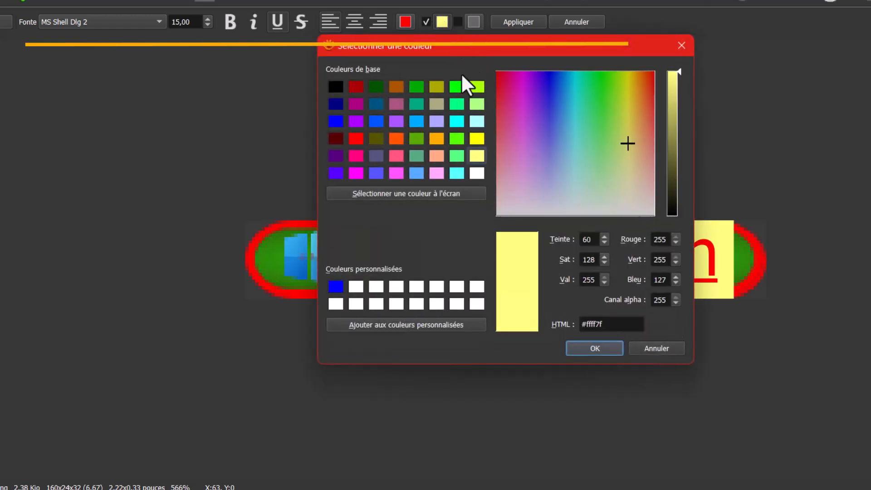
{"action": "left_click", "coordinate": [418, 102]}
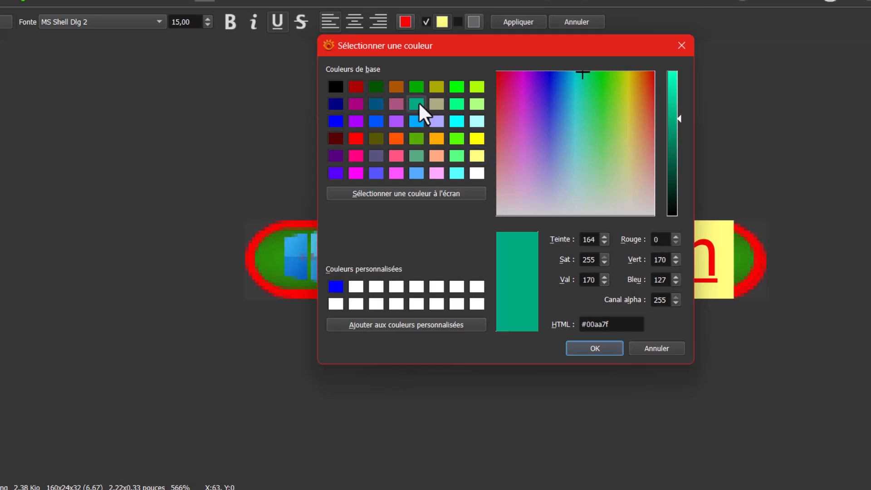
{"action": "left_click", "coordinate": [580, 350]}
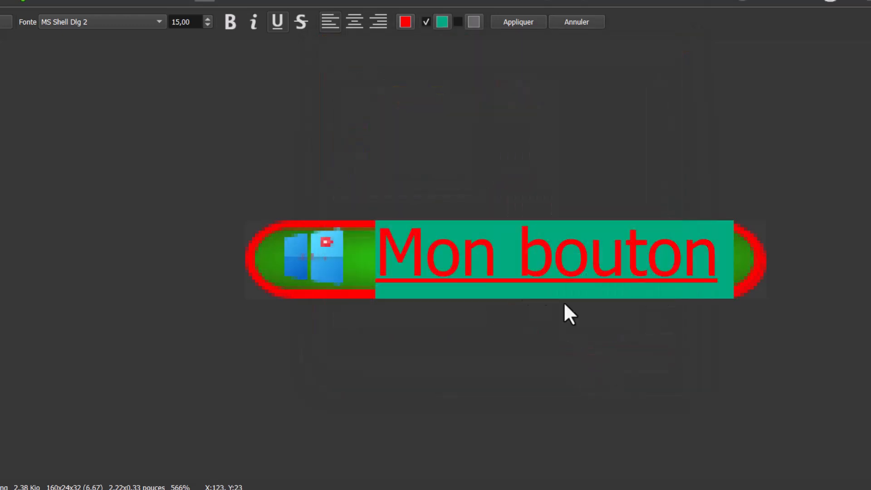
{"action": "left_click", "coordinate": [426, 22]}
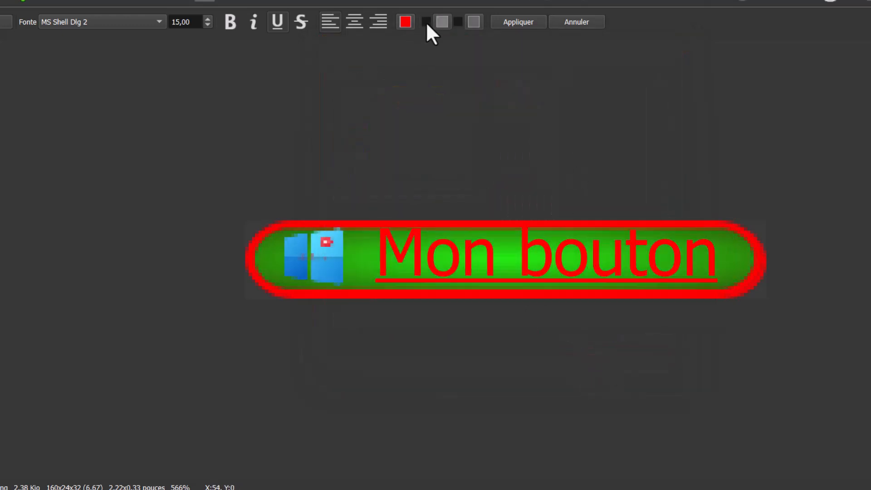
Enable a frame around the "Mon bouton" text and set its colour to white #ffffff.
{"action": "left_click", "coordinate": [458, 22]}
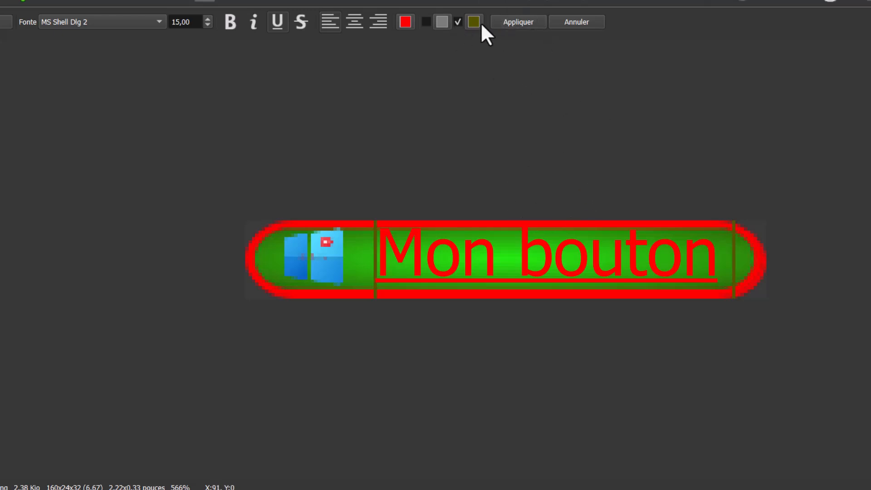
{"action": "left_click", "coordinate": [474, 22]}
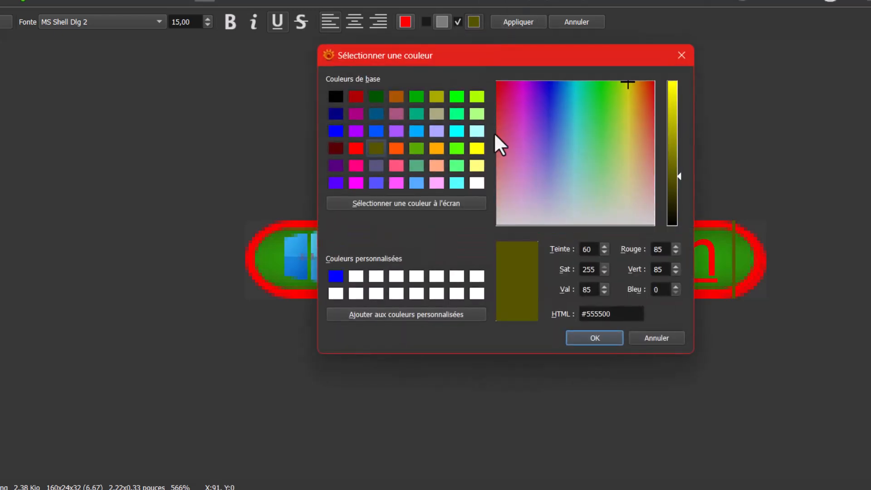
{"action": "left_click", "coordinate": [477, 183]}
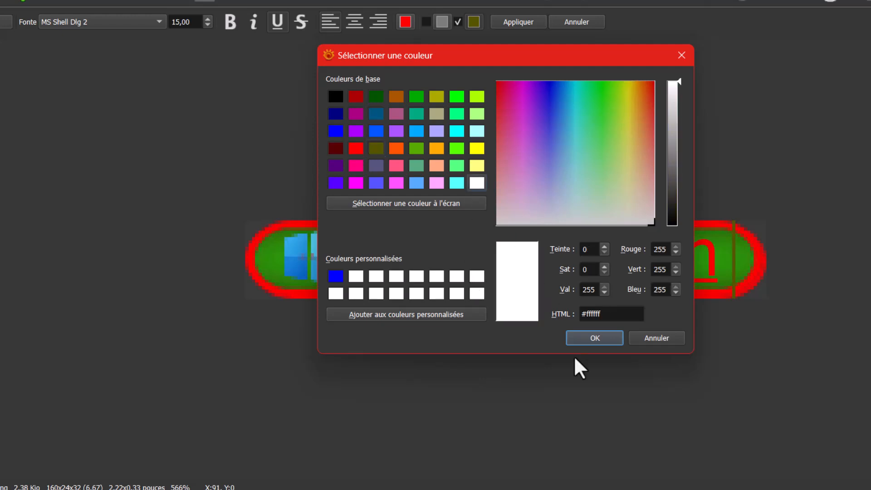
{"action": "left_click", "coordinate": [584, 338]}
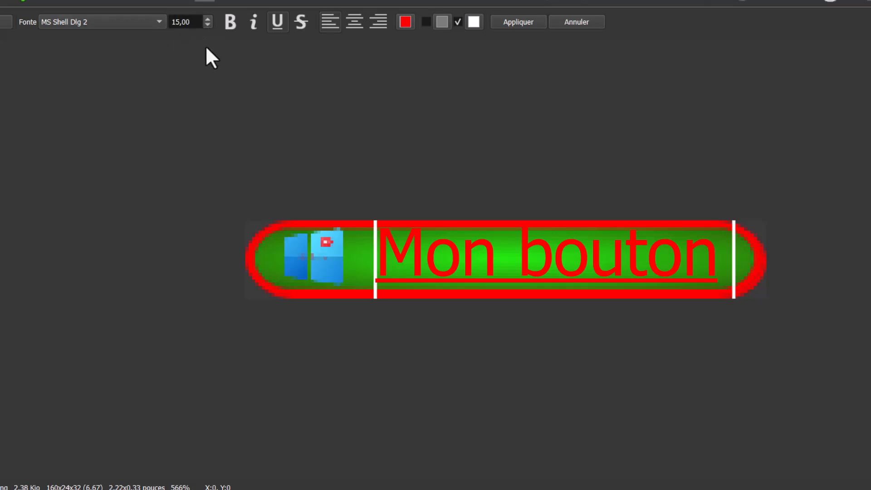
Reduce the text's font size to 8 and move it towards the middle of the button.
{"action": "left_click", "coordinate": [207, 25]}
{"action": "left_click", "coordinate": [208, 25]}
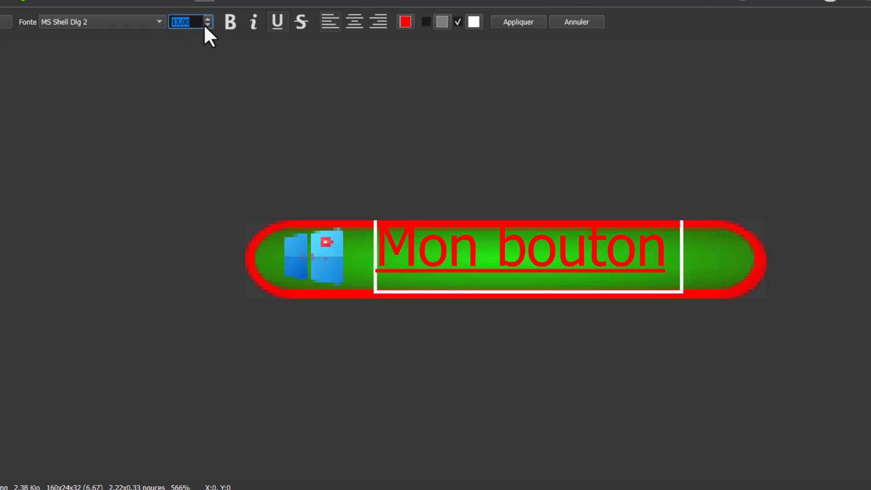
{"action": "left_click", "coordinate": [207, 25]}
{"action": "left_click", "coordinate": [205, 26]}
{"action": "left_click", "coordinate": [204, 26]}
{"action": "left_click", "coordinate": [204, 26]}
{"action": "left_click", "coordinate": [205, 26]}
{"action": "left_click_drag", "start_coordinate": [463, 233], "coordinate": [511, 258]}
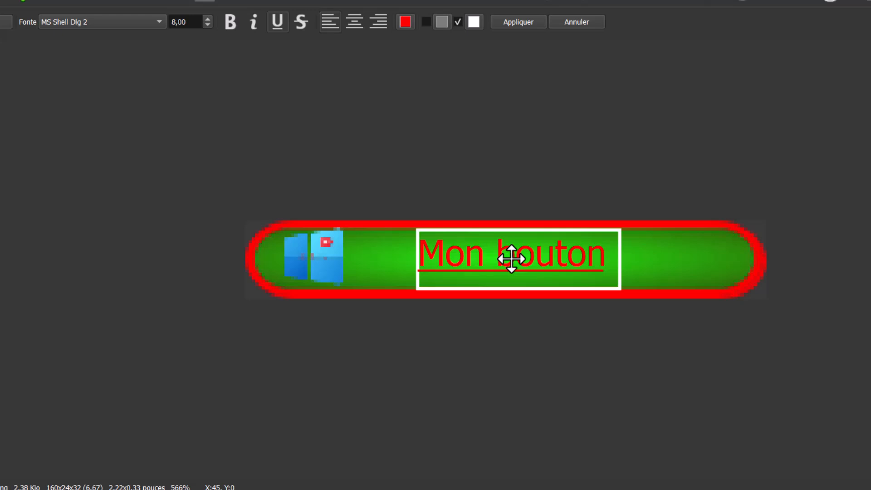
Turn off the text frame, set the font size to 11, and reposition the text within the green area.
{"action": "left_click", "coordinate": [458, 21]}
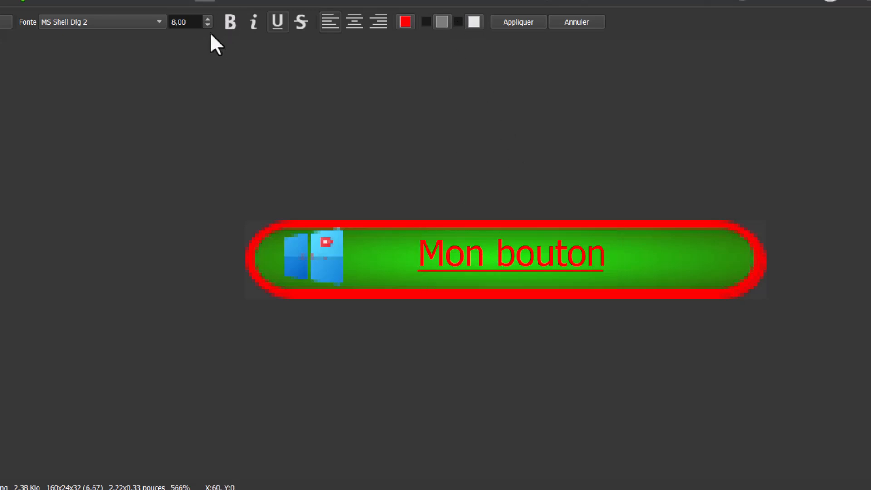
{"action": "left_click", "coordinate": [207, 20]}
{"action": "left_click", "coordinate": [207, 20]}
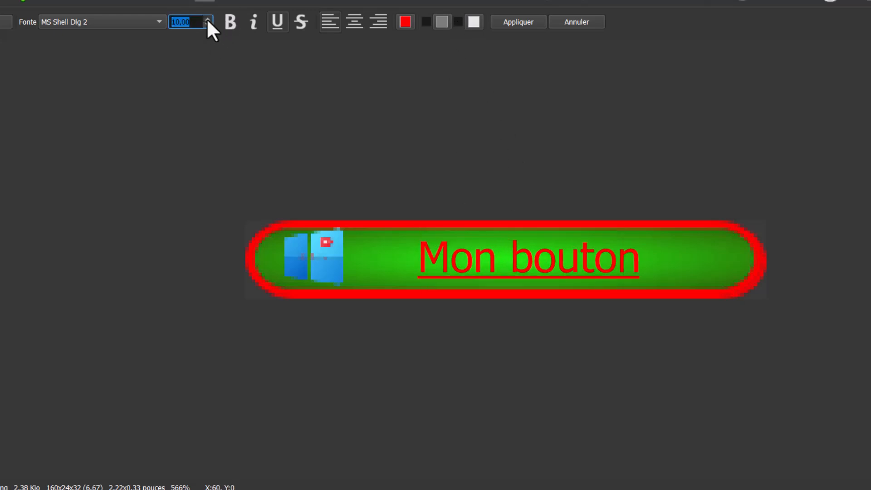
{"action": "left_click", "coordinate": [208, 20]}
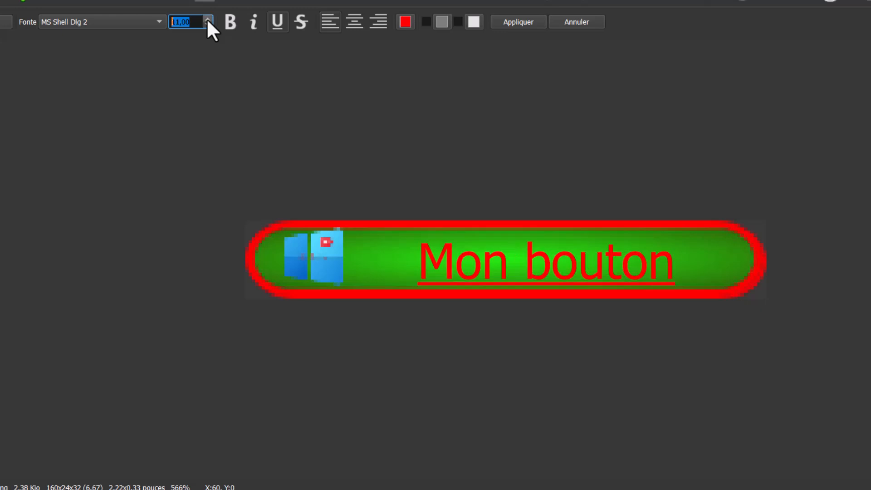
{"action": "left_click", "coordinate": [524, 271]}
{"action": "left_click_drag", "start_coordinate": [524, 271], "coordinate": [530, 268]}
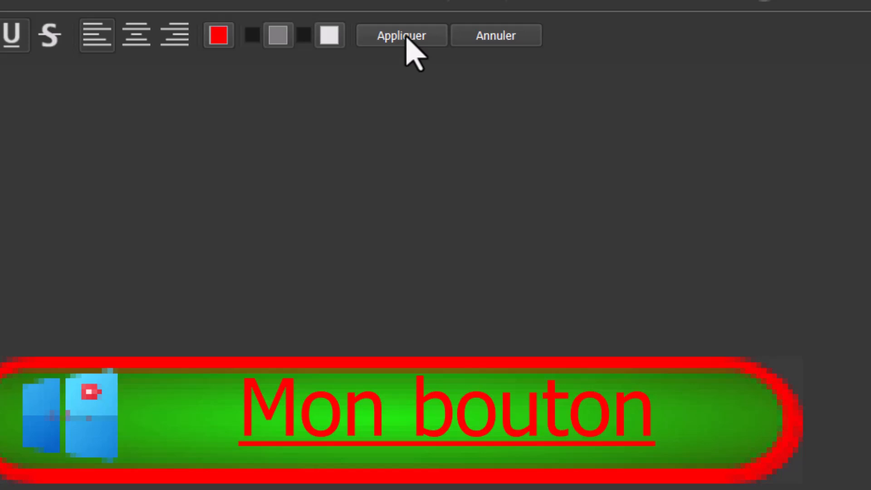
Apply the "Mon bouton" text to the button and save the image as a new PNG named bouton001 in the bouton-perso folder.
{"action": "left_click", "coordinate": [406, 38]}
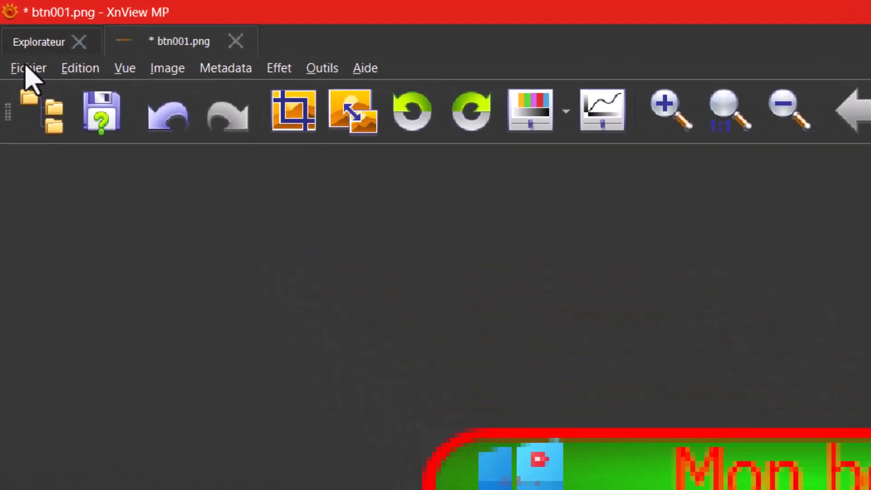
{"action": "left_click", "coordinate": [27, 68]}
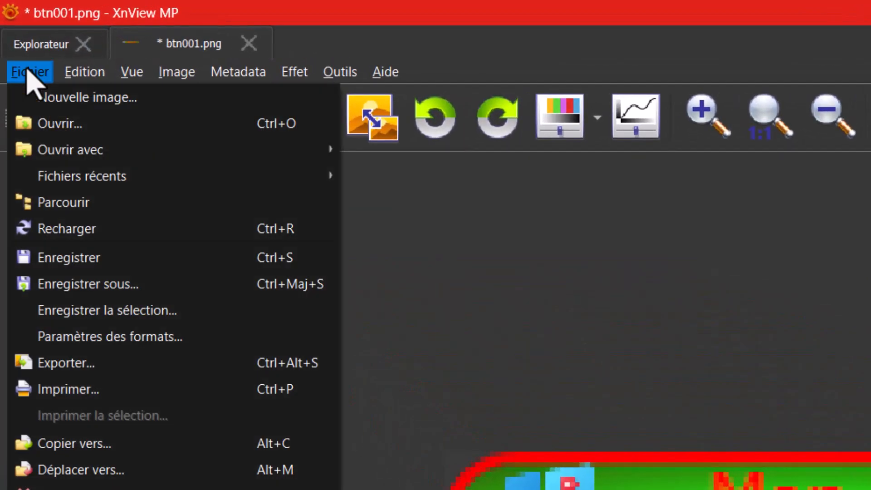
{"action": "left_click", "coordinate": [53, 285]}
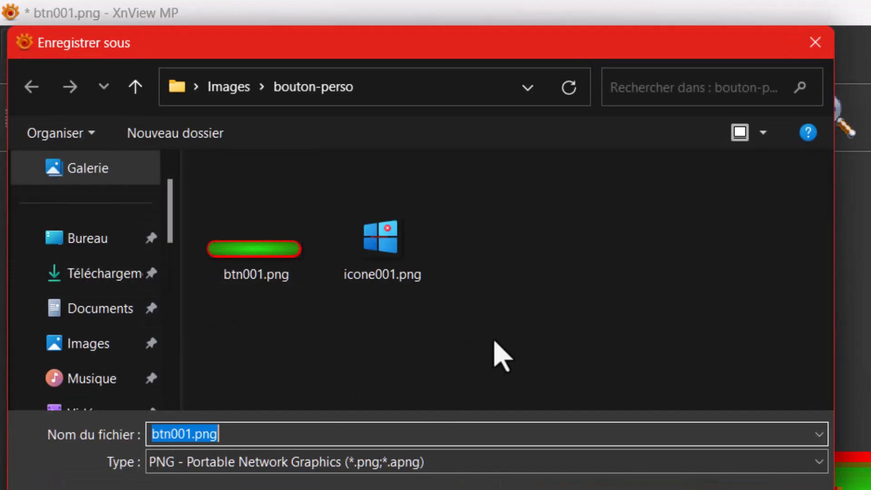
{"action": "left_click_drag", "start_coordinate": [222, 436], "coordinate": [126, 435]}
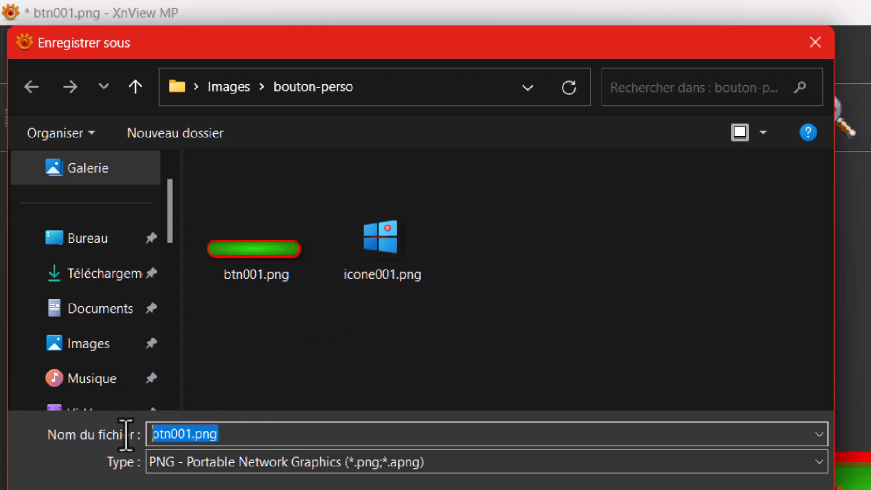
{"action": "type", "text": "bouton"}
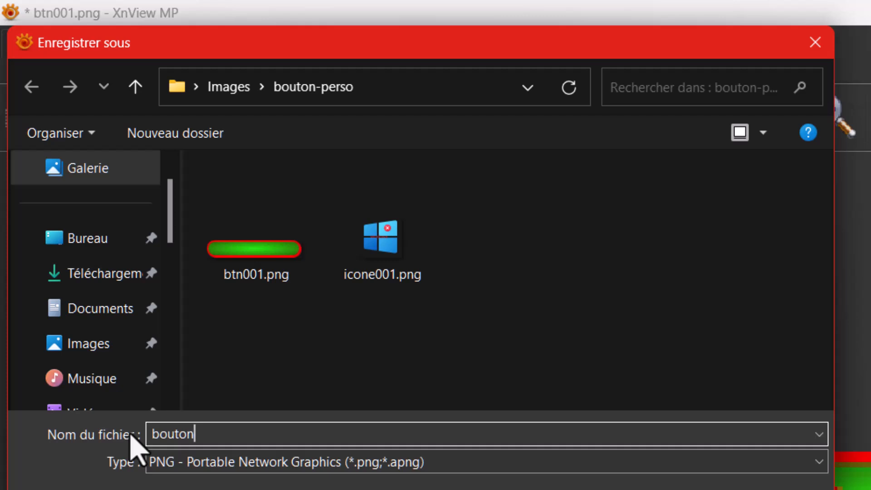
{"action": "type", "text": "001"}
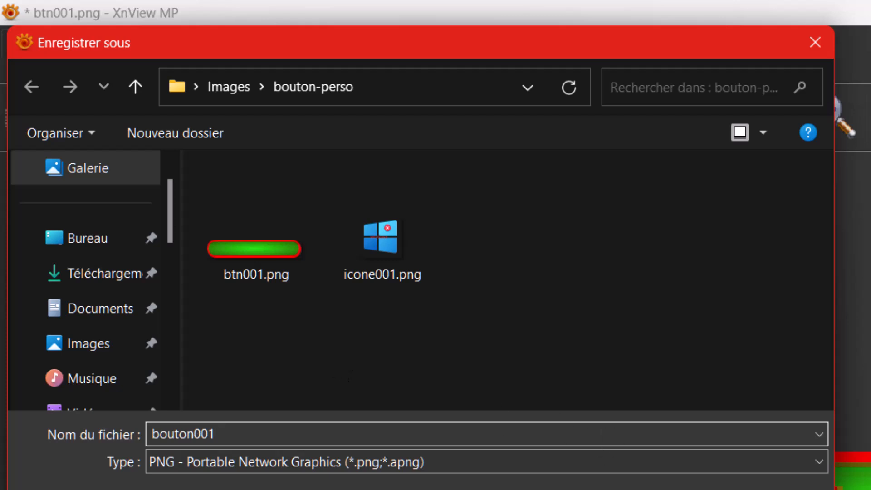
{"action": "key", "text": "Return"}
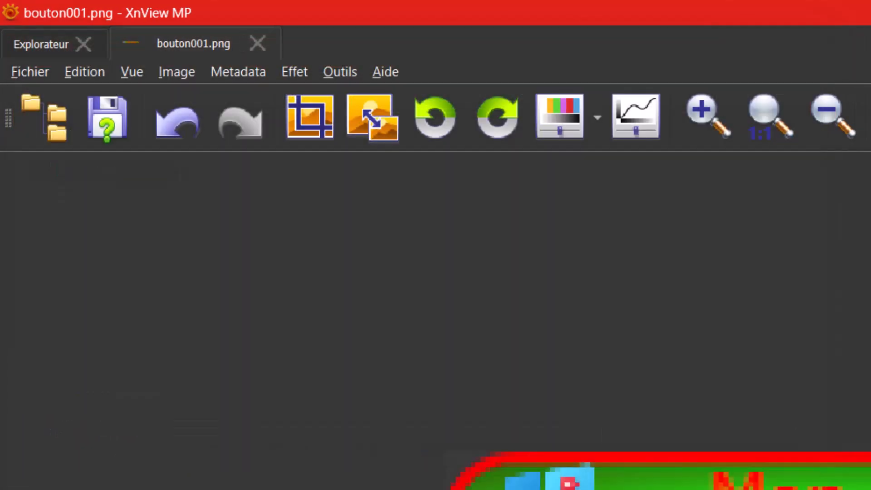
Switch to File Explorer, open bouton001.png from the bouton-perso folder in the image viewer, and inspect the finished button up close.
{"action": "left_click", "coordinate": [69, 476]}
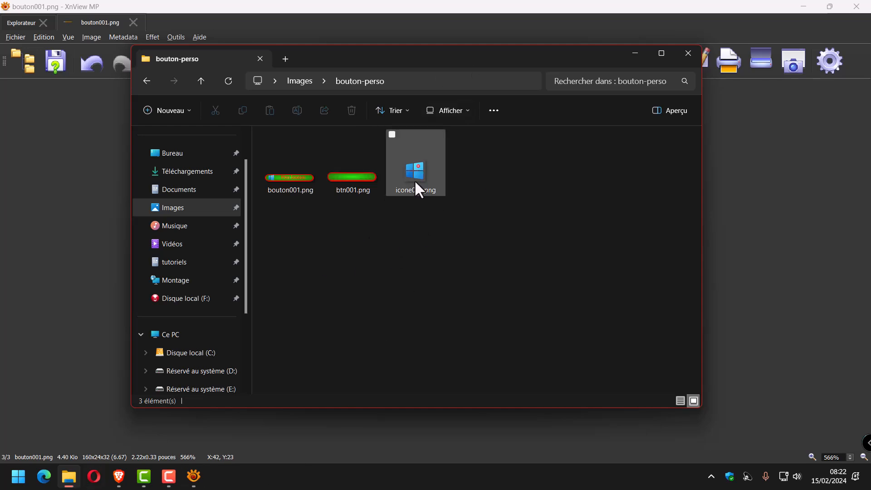
{"action": "double_click", "coordinate": [287, 177]}
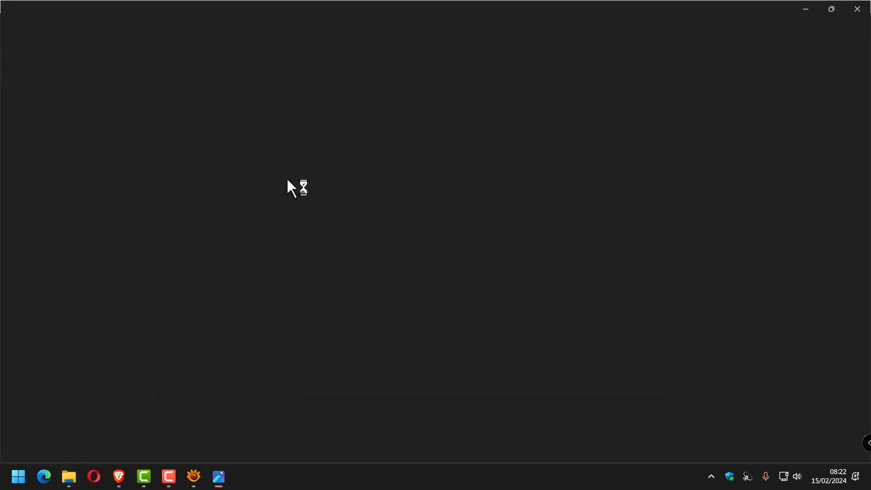
{"action": "scroll", "coordinate": [404, 233], "scroll_direction": "up", "scroll_amount": 5}
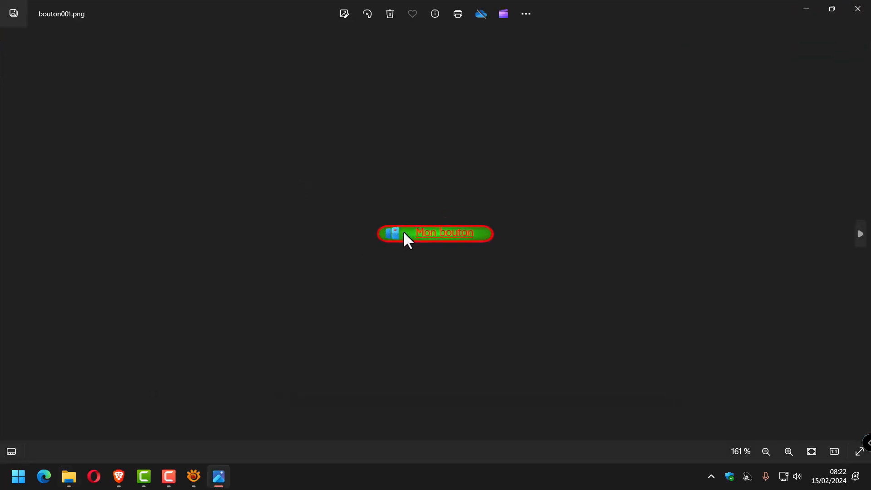
{"action": "scroll", "coordinate": [403, 232], "scroll_direction": "up", "scroll_amount": 5}
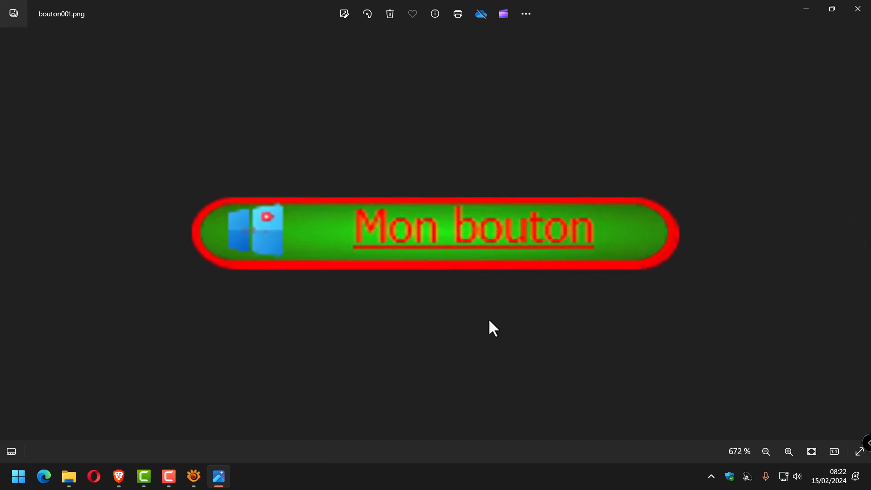
{"action": "scroll", "coordinate": [722, 273], "scroll_direction": "down", "scroll_amount": 2}
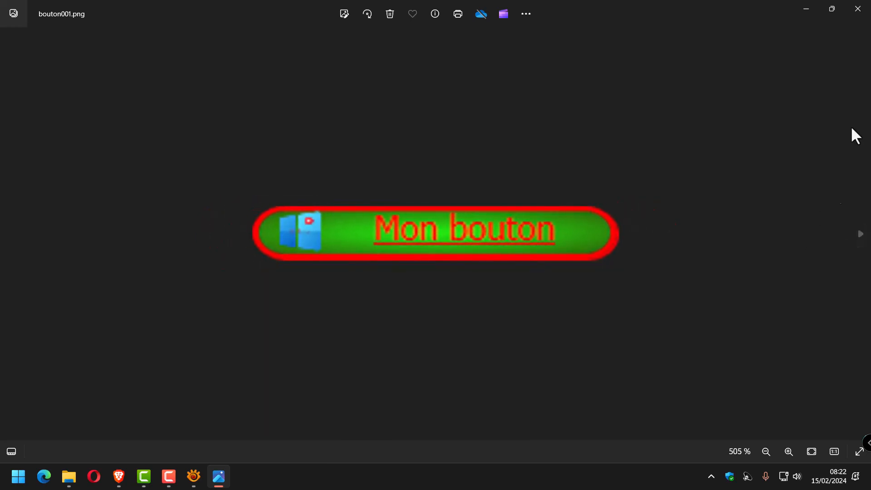